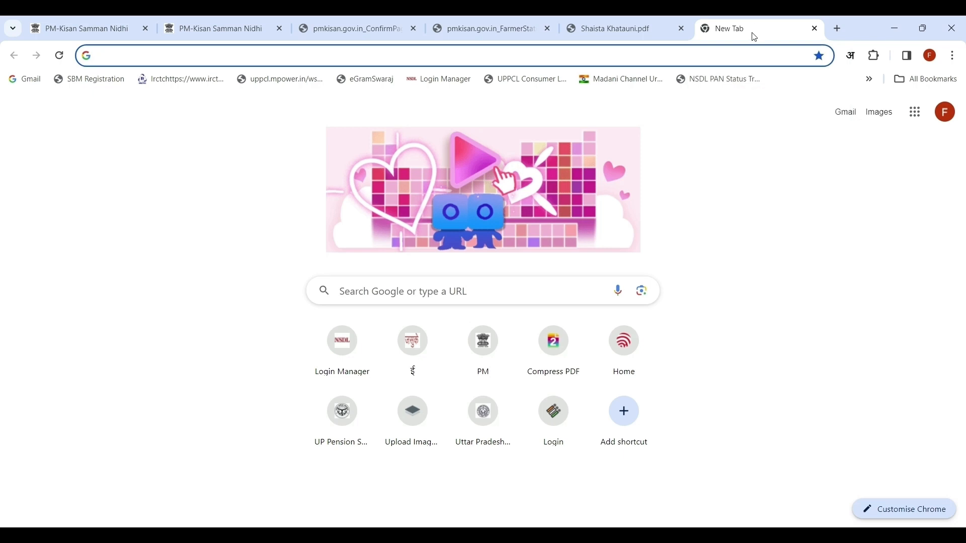
# Open pmkisan.gov.in and dismiss the promotional popup on the homepage
pyautogui.click(398, 53)
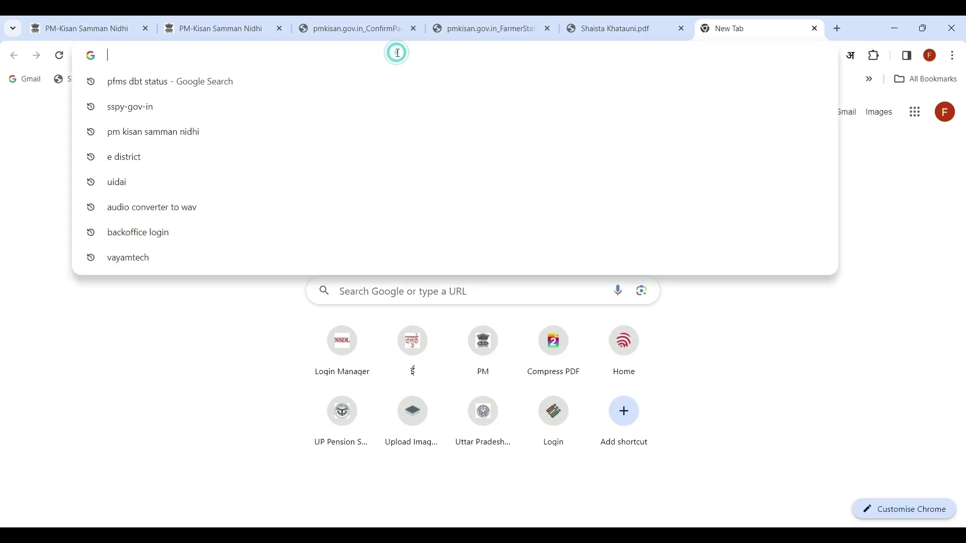
pyautogui.write('pm')
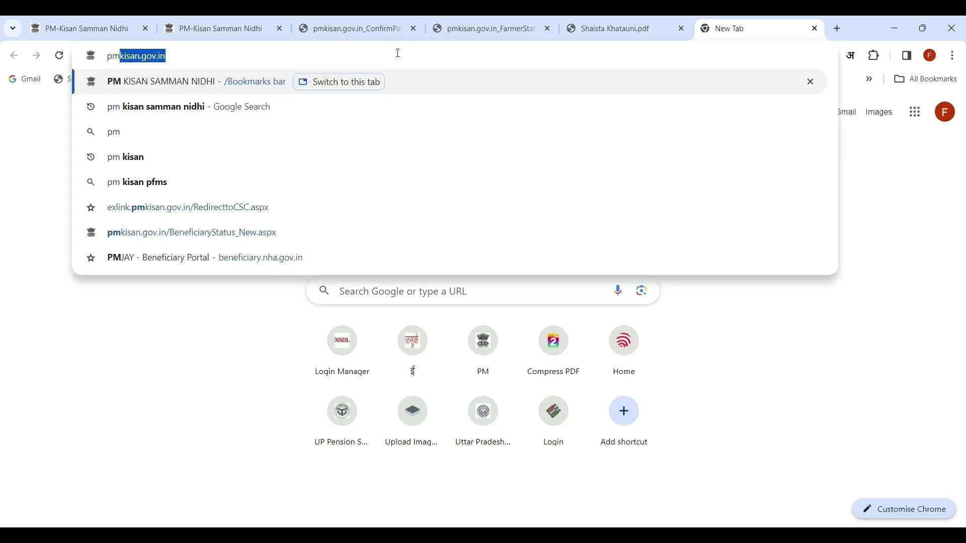
pyautogui.press('Return')
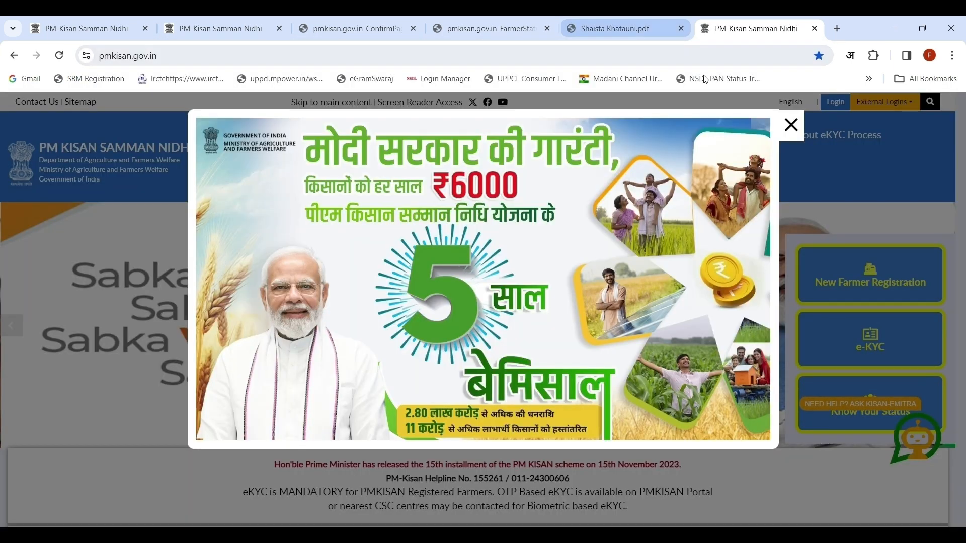
pyautogui.click(791, 124)
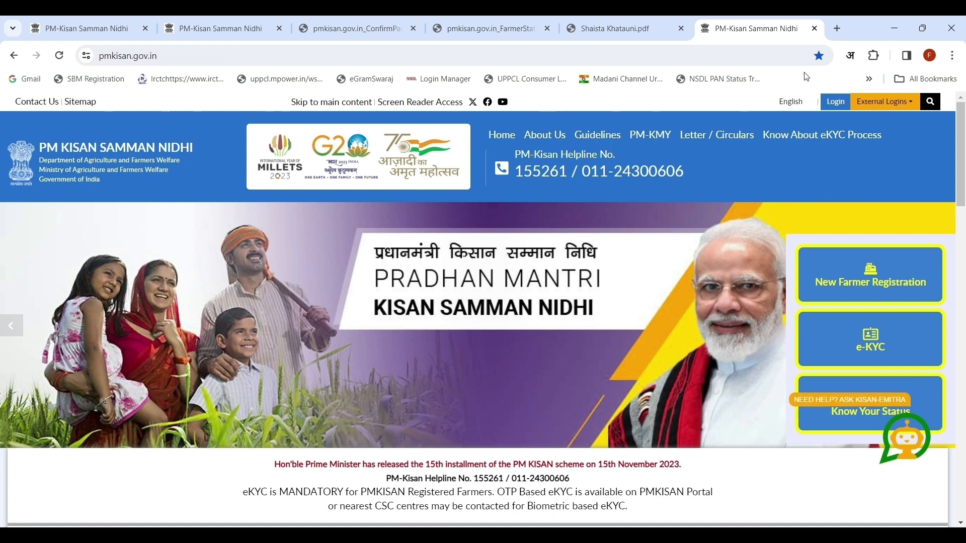
# Close the duplicate portal tab and open New Farmer Registration from Farmers Corner
pyautogui.click(816, 29)
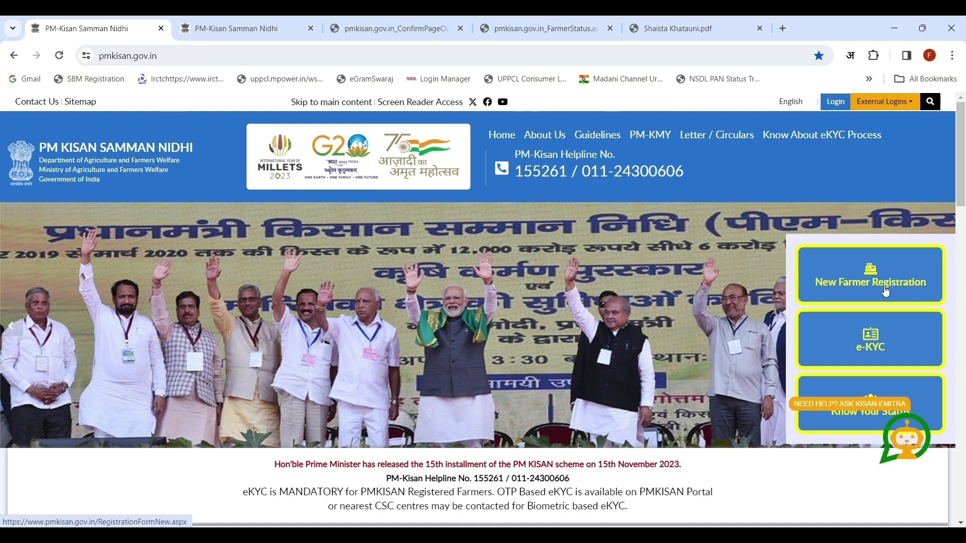
pyautogui.scroll(-5, 883, 281)
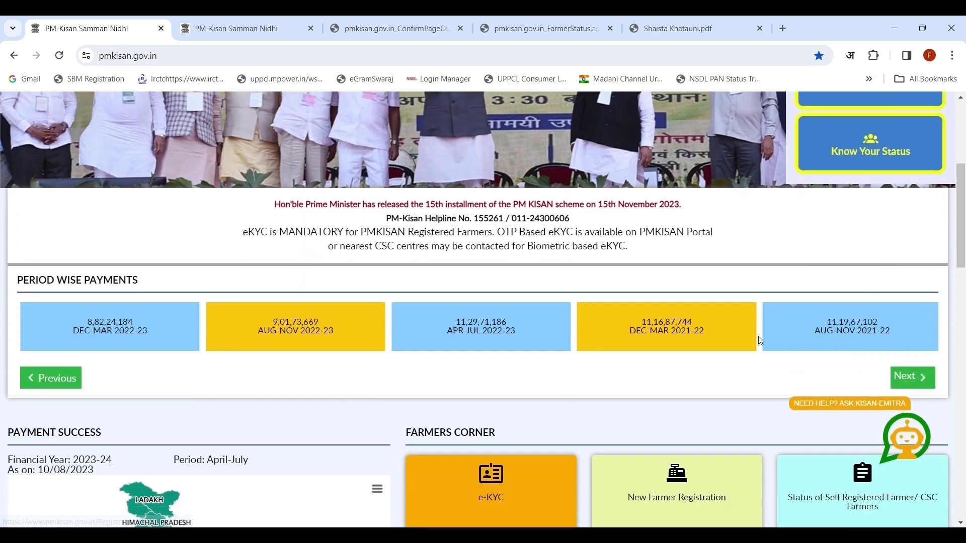
pyautogui.scroll(-2, 760, 340)
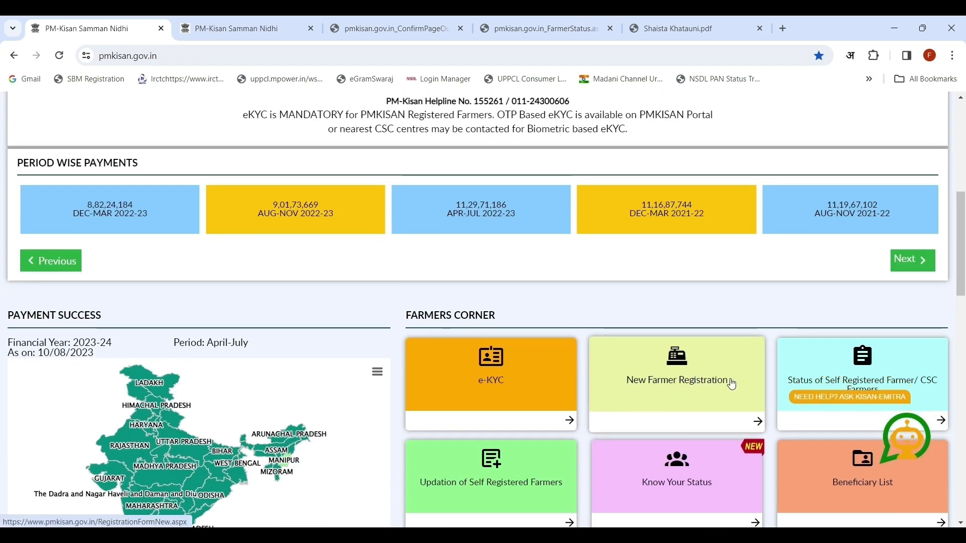
pyautogui.click(683, 382)
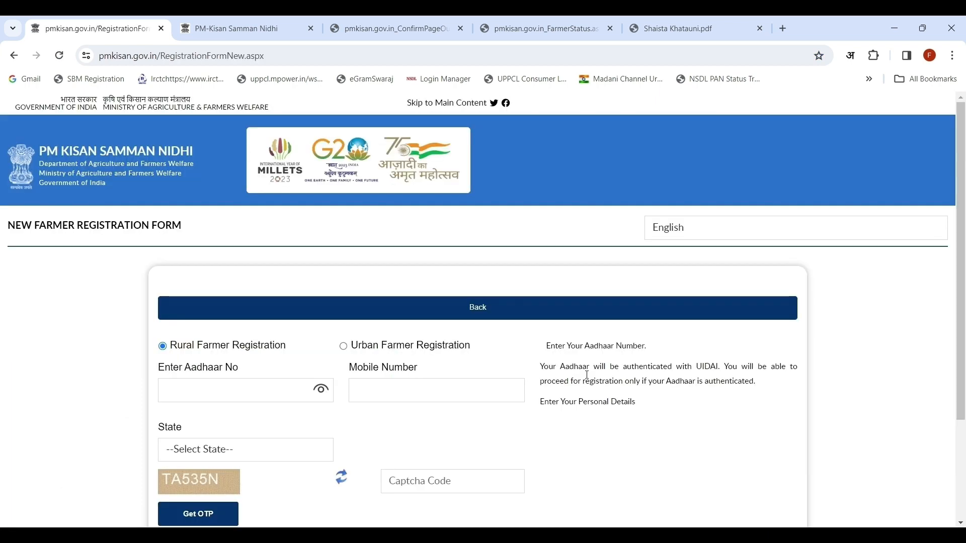
# Fill in the farmer's Aadhaar number and mobile number on the rural registration form
pyautogui.scroll(-3, 334, 339)
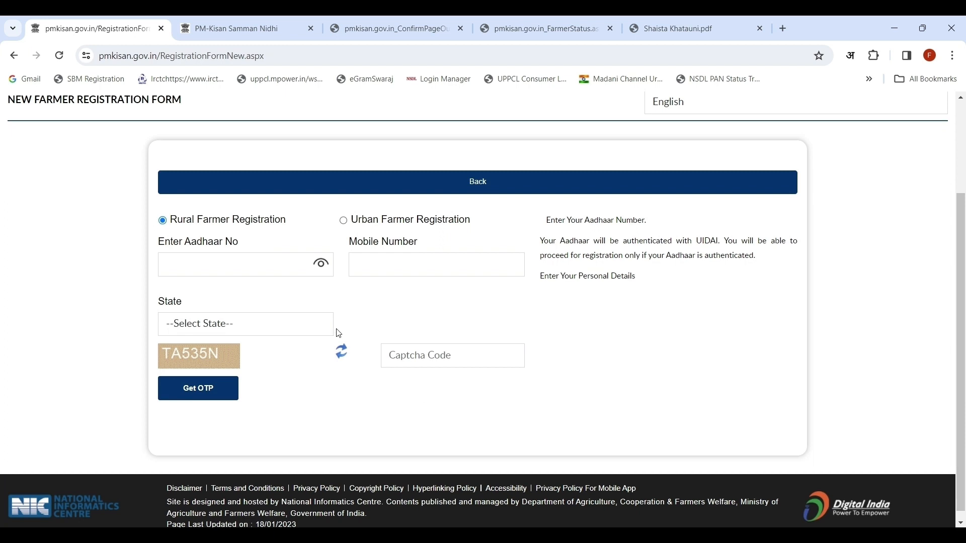
pyautogui.click(257, 265)
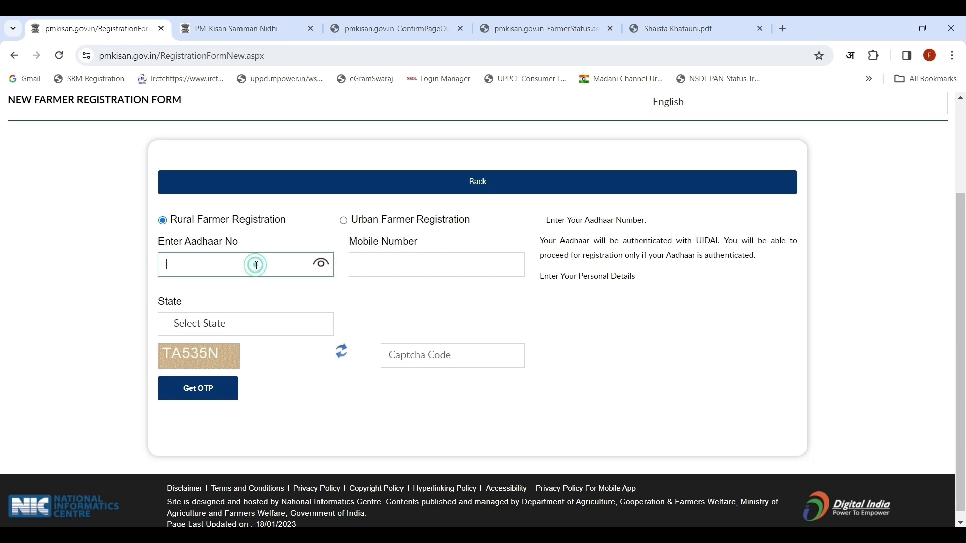
pyautogui.click(437, 263)
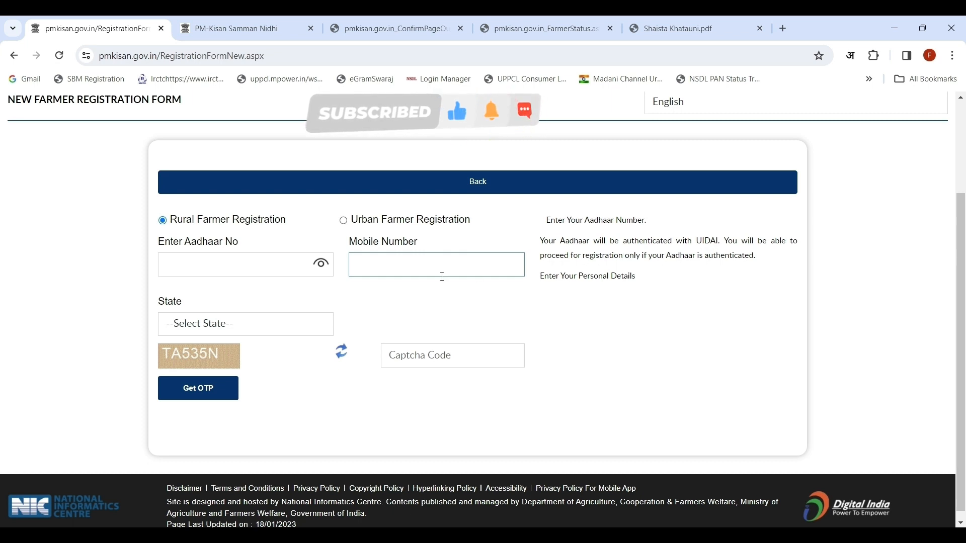
pyautogui.click(264, 265)
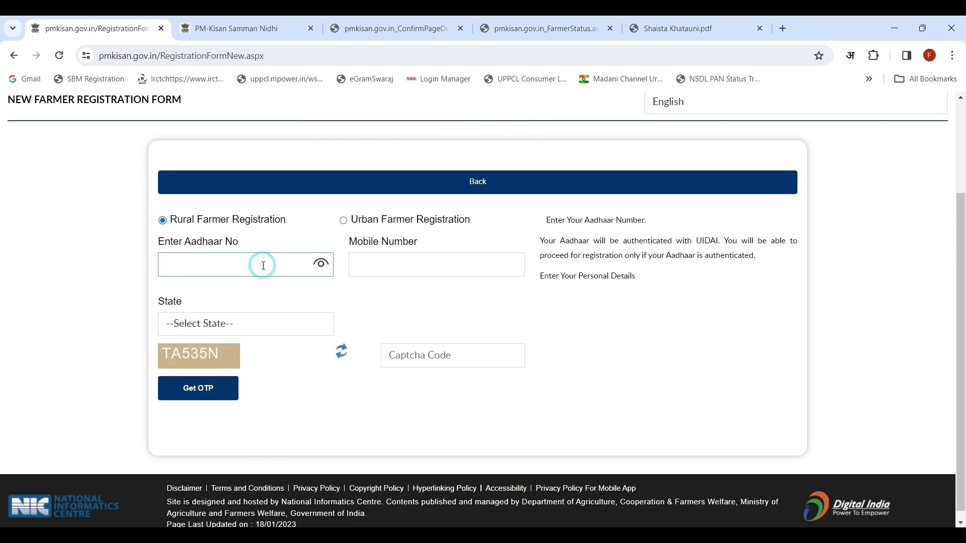
pyautogui.click(401, 256)
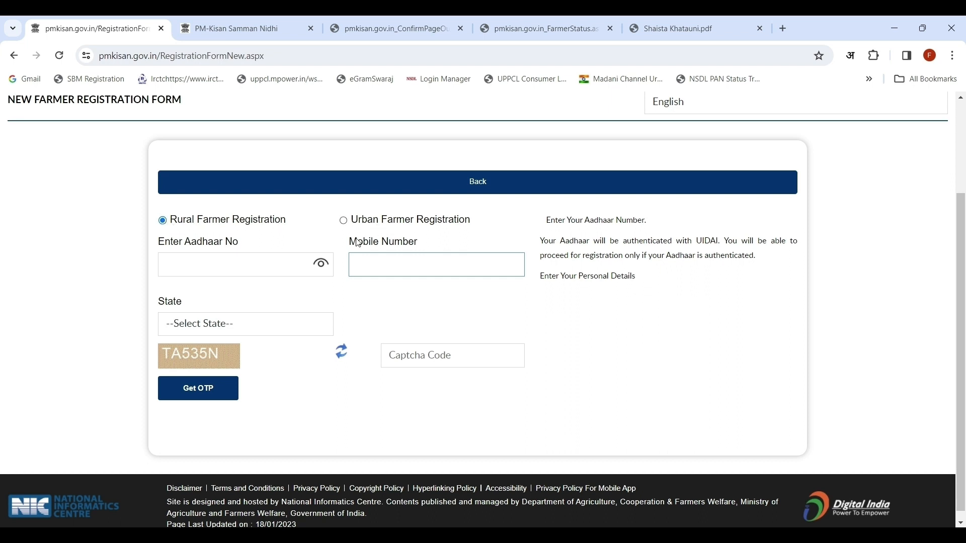
pyautogui.click(225, 266)
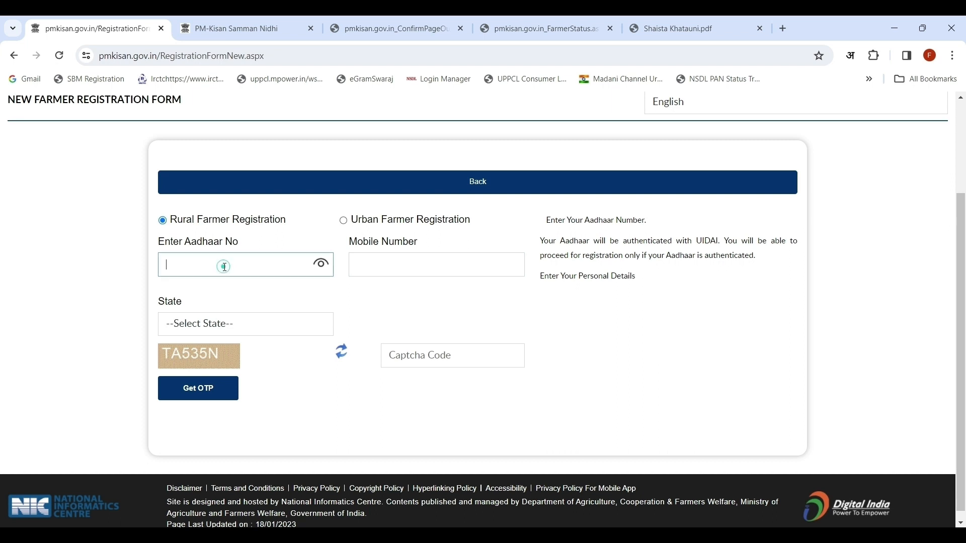
pyautogui.click(407, 262)
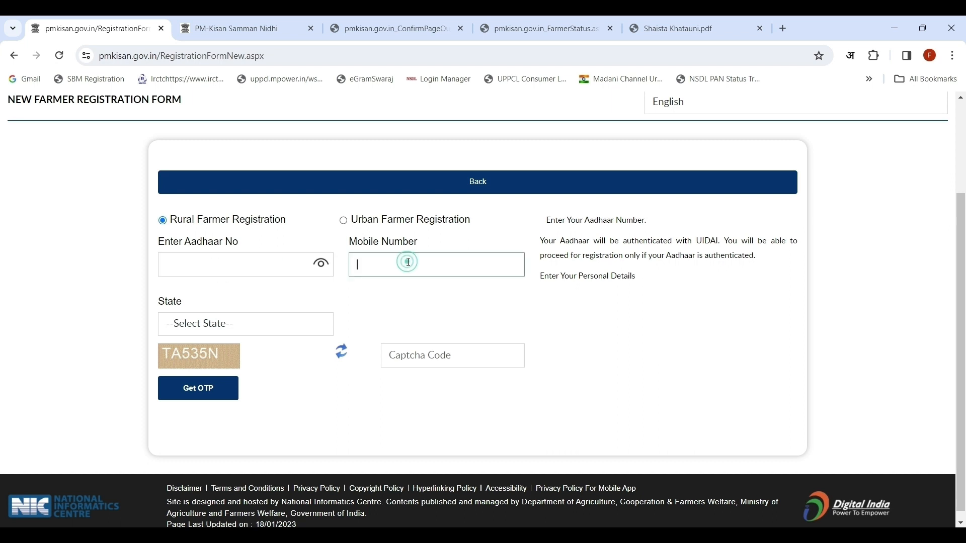
# Choose UTTAR PRADESH as the state, enter the captcha and request an OTP
pyautogui.click(276, 324)
pyautogui.scroll(-5, 252, 277)
pyautogui.click(237, 285)
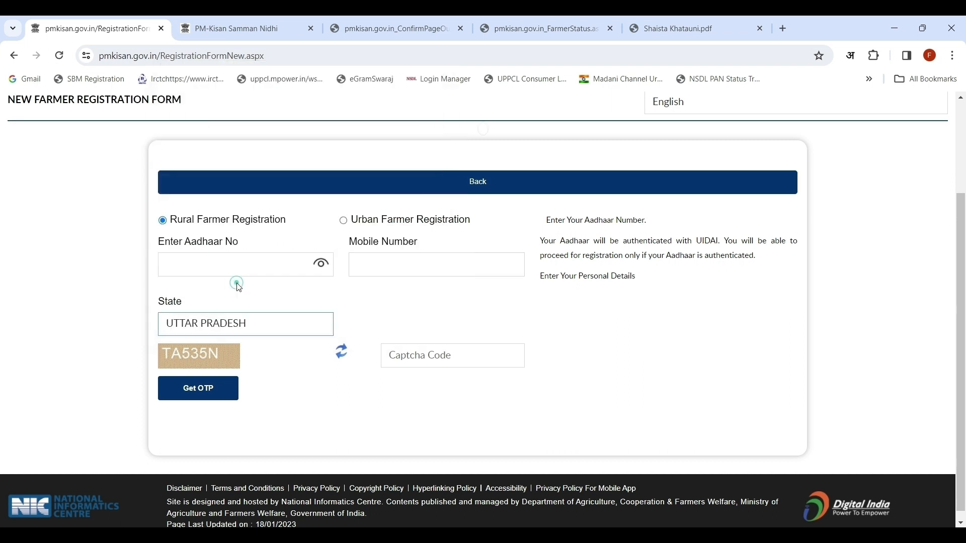
pyautogui.click(421, 356)
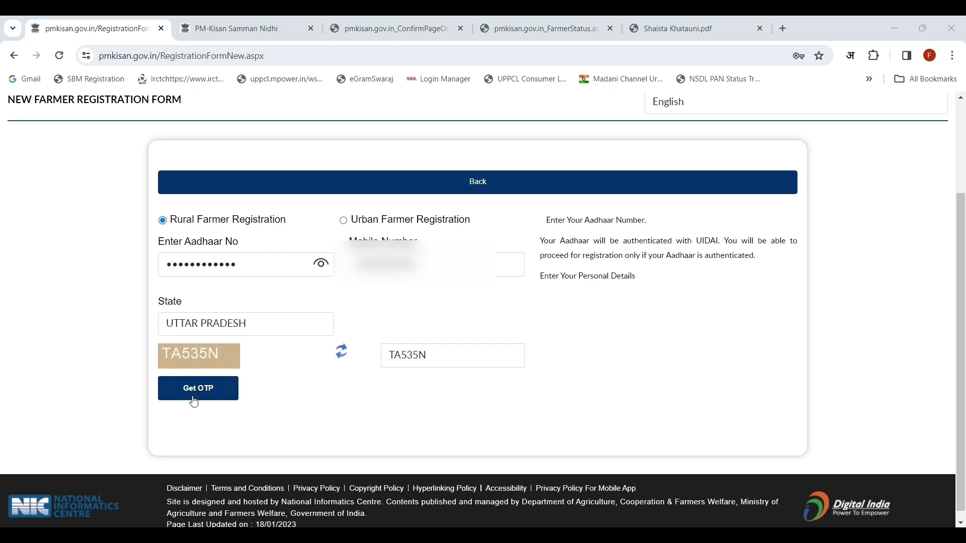
pyautogui.click(196, 396)
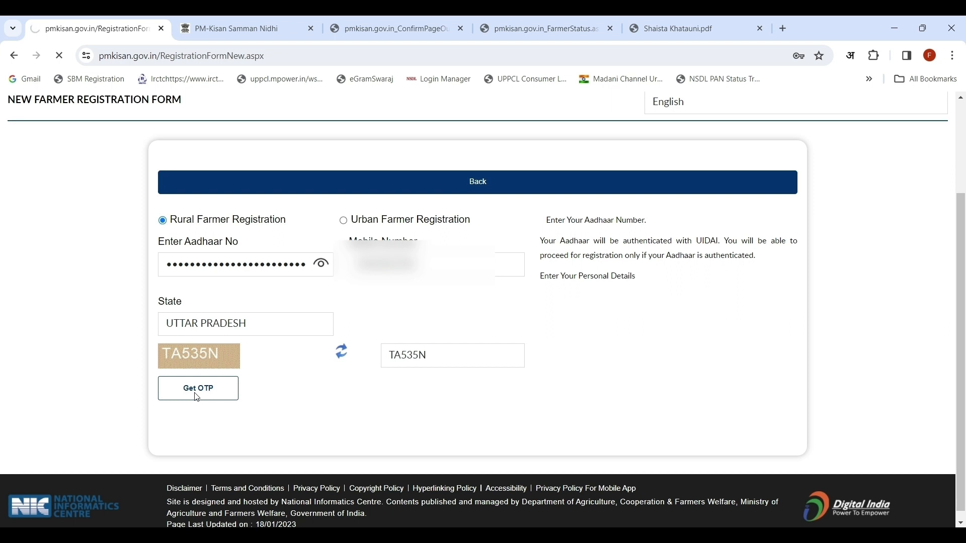
pyautogui.press('Return')
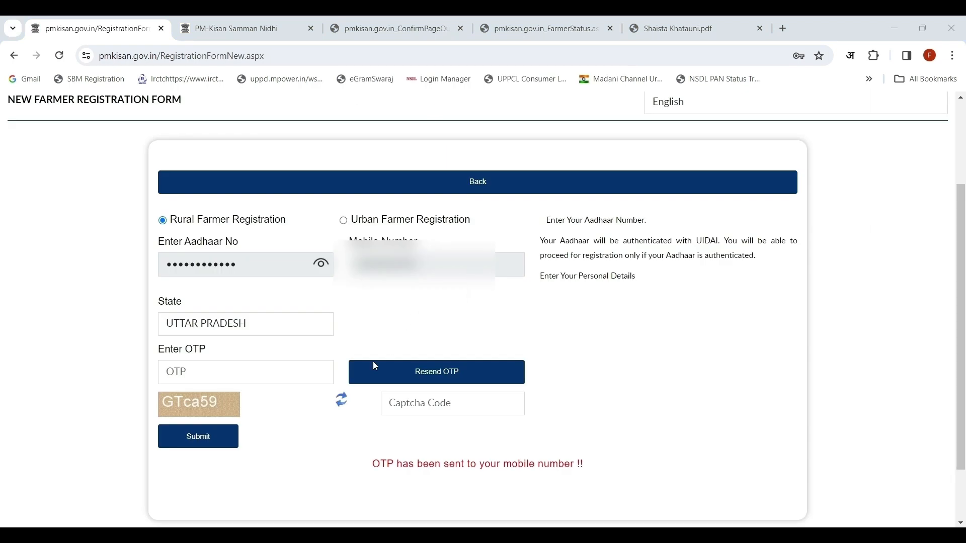
# Submit the received mobile OTP together with the displayed captcha
pyautogui.click(249, 381)
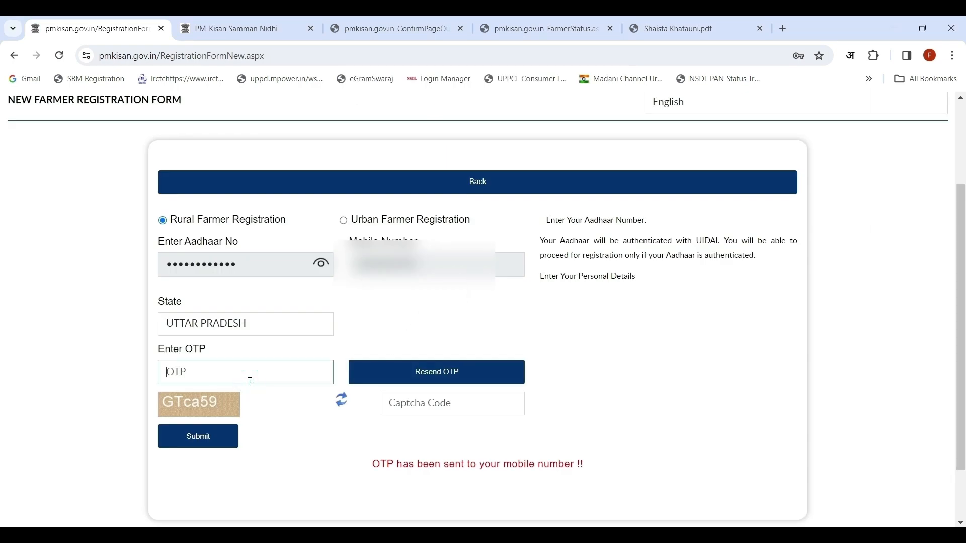
pyautogui.click(411, 405)
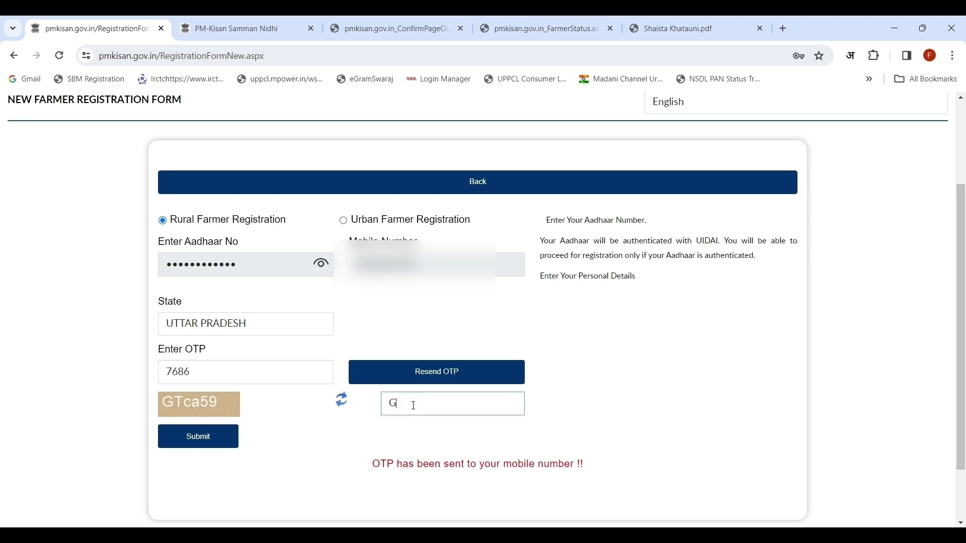
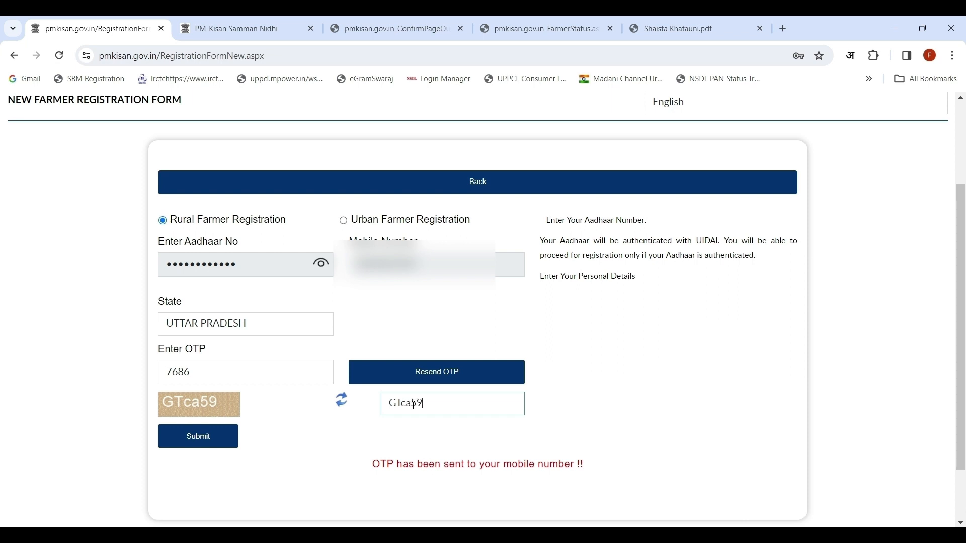
pyautogui.click(191, 441)
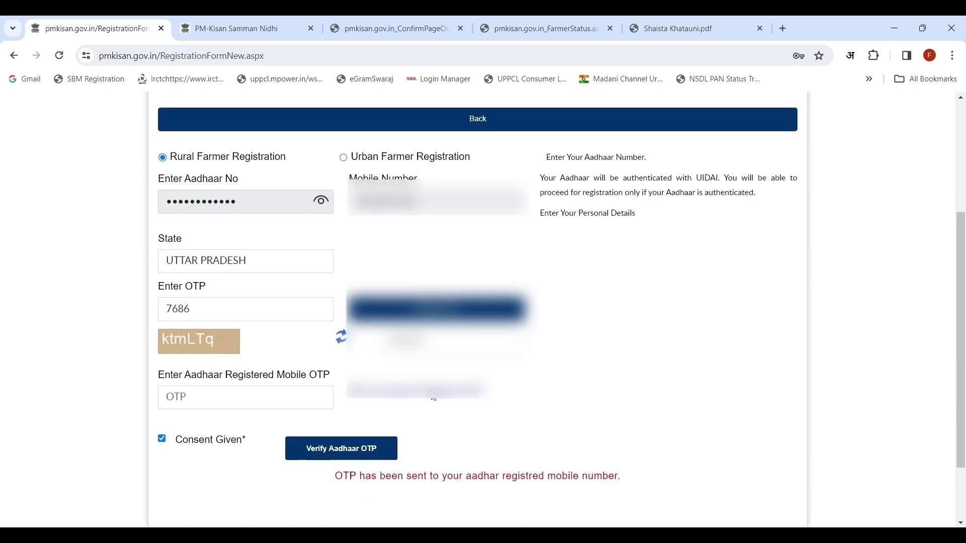
# Enter the Aadhaar-registered mobile OTP and the new captcha, then verify the Aadhaar OTP
pyautogui.click(211, 400)
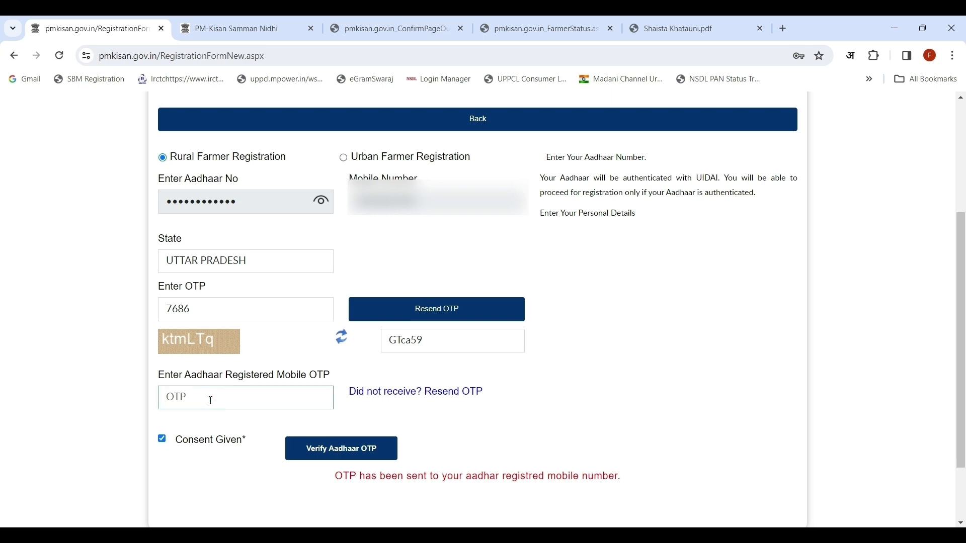
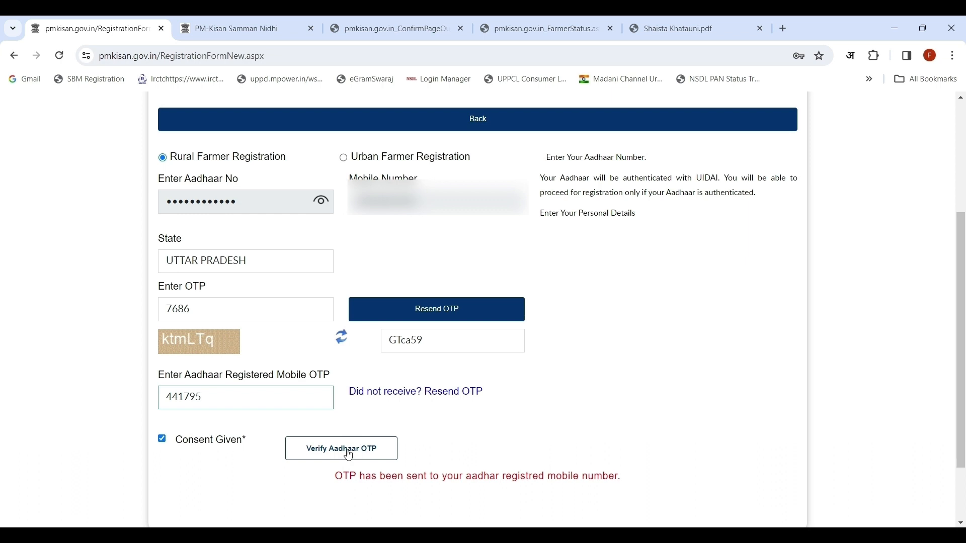
pyautogui.doubleClick(433, 342)
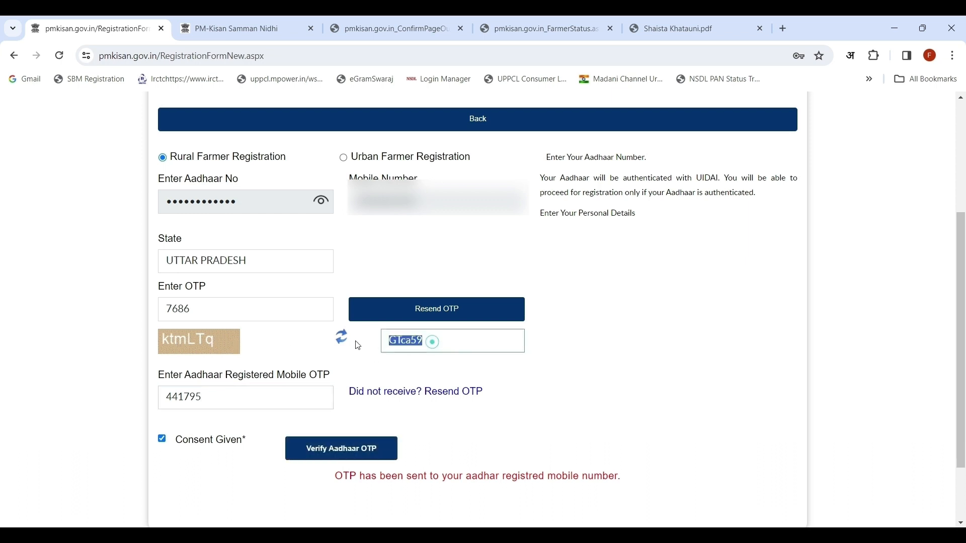
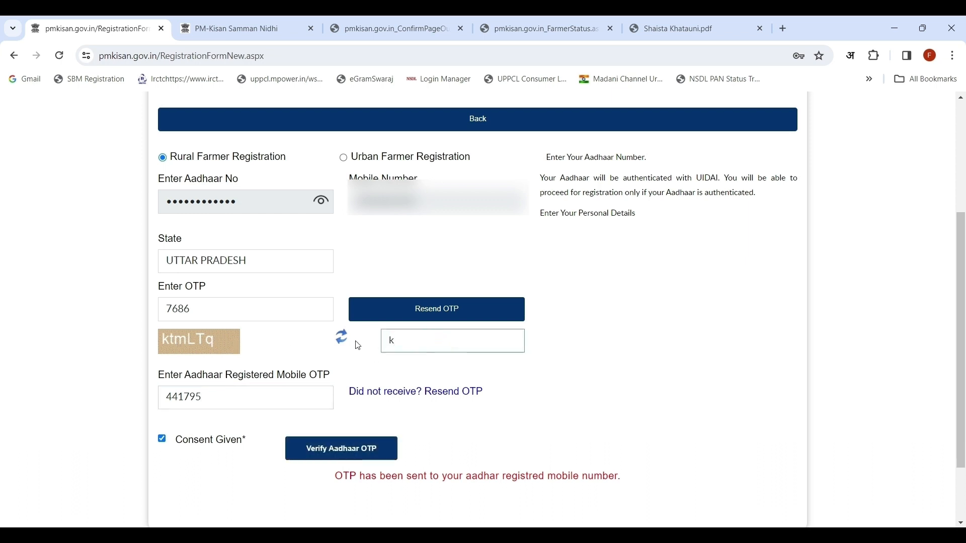
pyautogui.click(355, 459)
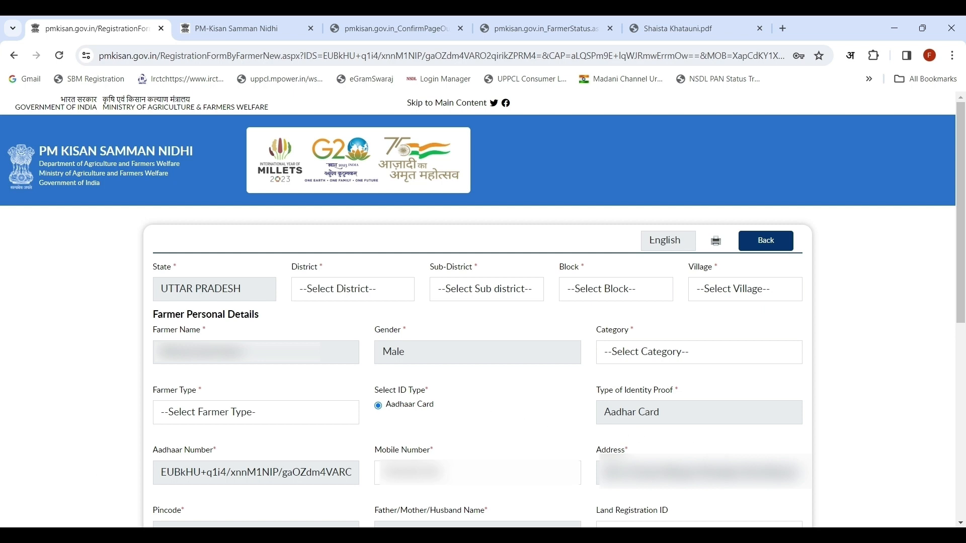
# Set the district to AZAMGARH and the sub-district to Phulpur
pyautogui.scroll(-3, 528, 416)
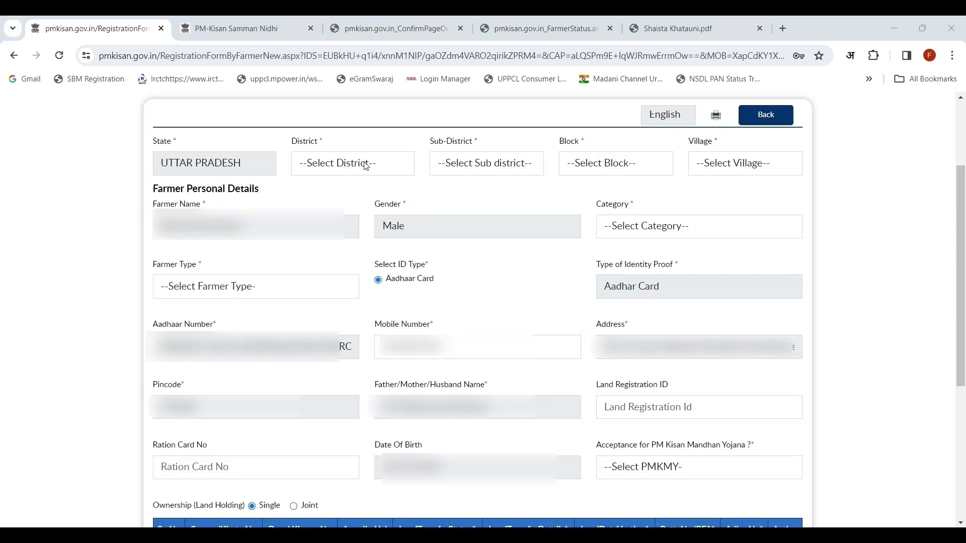
pyautogui.click(320, 166)
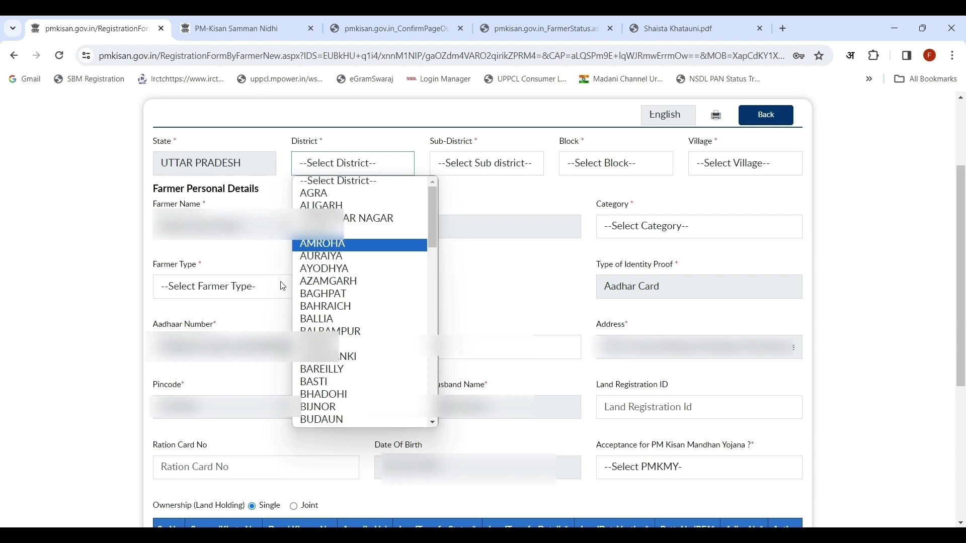
pyautogui.click(346, 282)
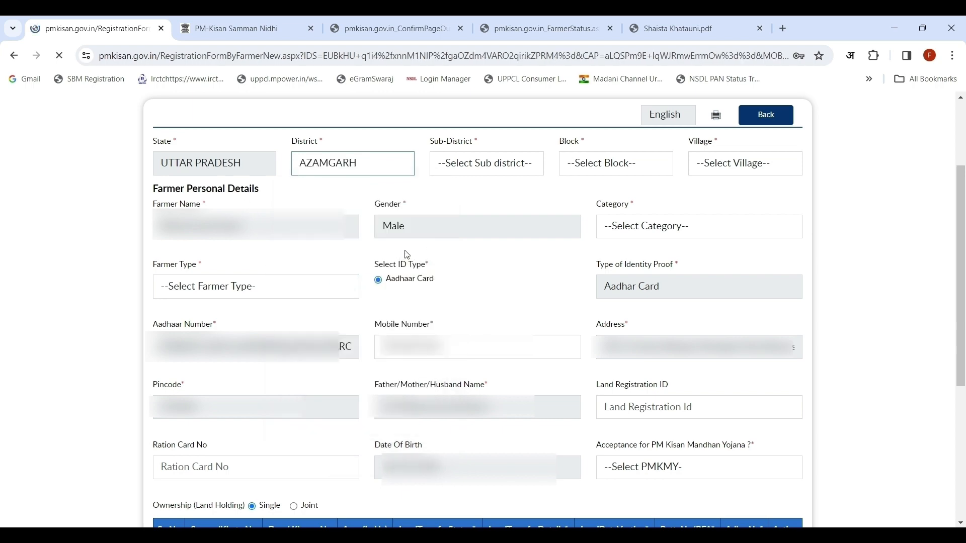
pyautogui.click(481, 166)
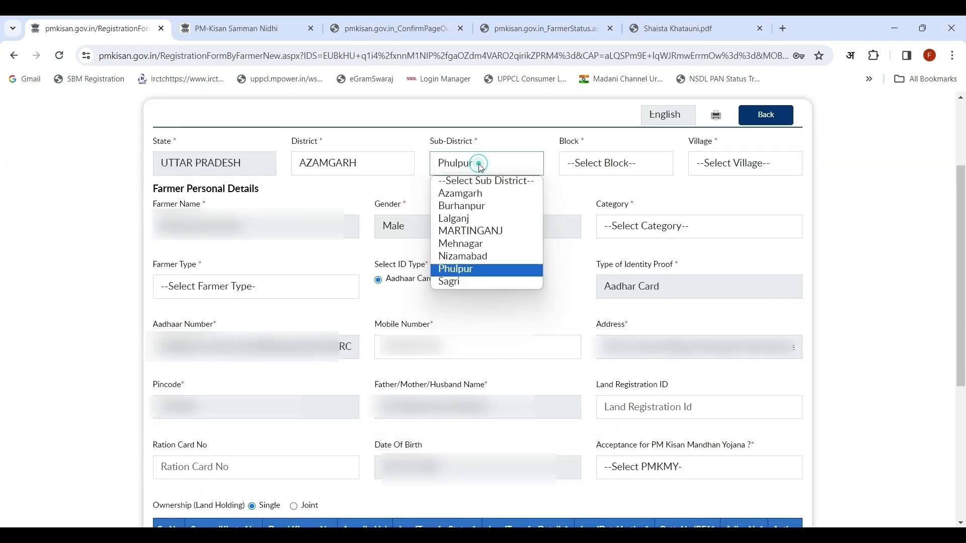
pyautogui.click(464, 272)
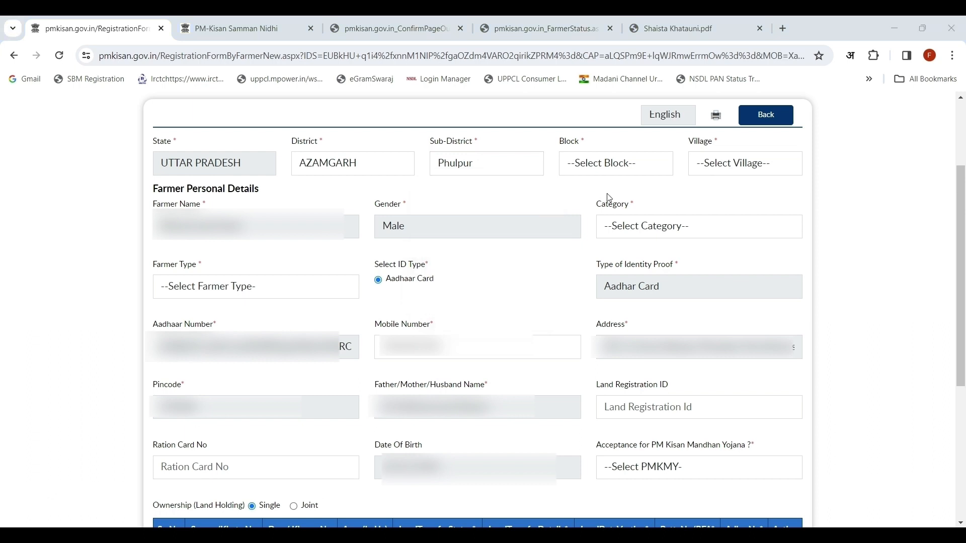
# Set the block to PHULPUR and select the farmer's village
pyautogui.click(614, 167)
pyautogui.scroll(-1, 619, 276)
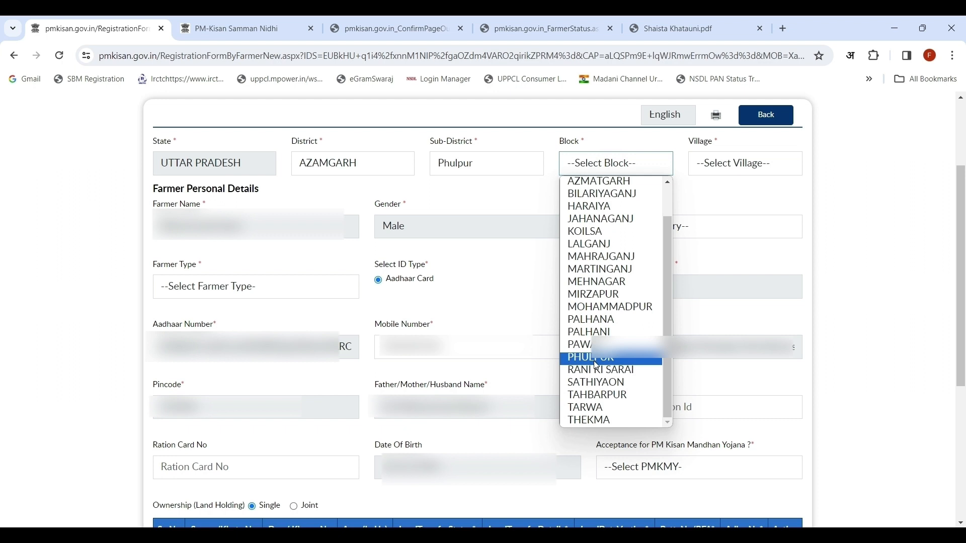
pyautogui.click(596, 362)
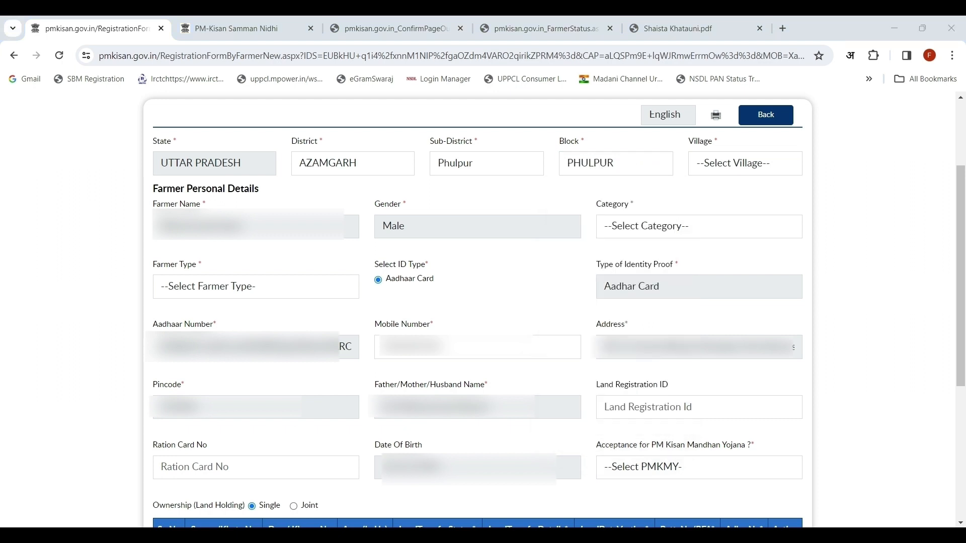
pyautogui.click(727, 169)
pyautogui.scroll(-6, 749, 291)
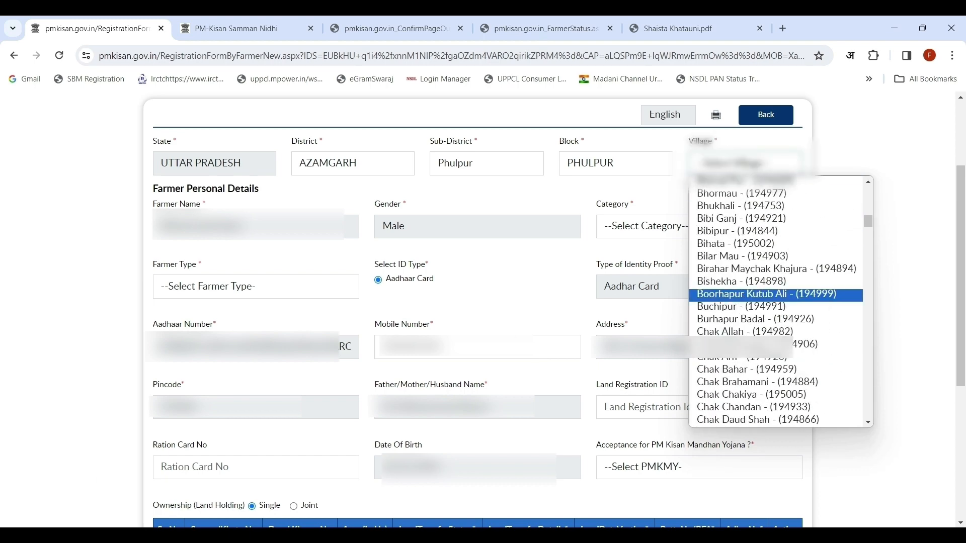
pyautogui.click(748, 296)
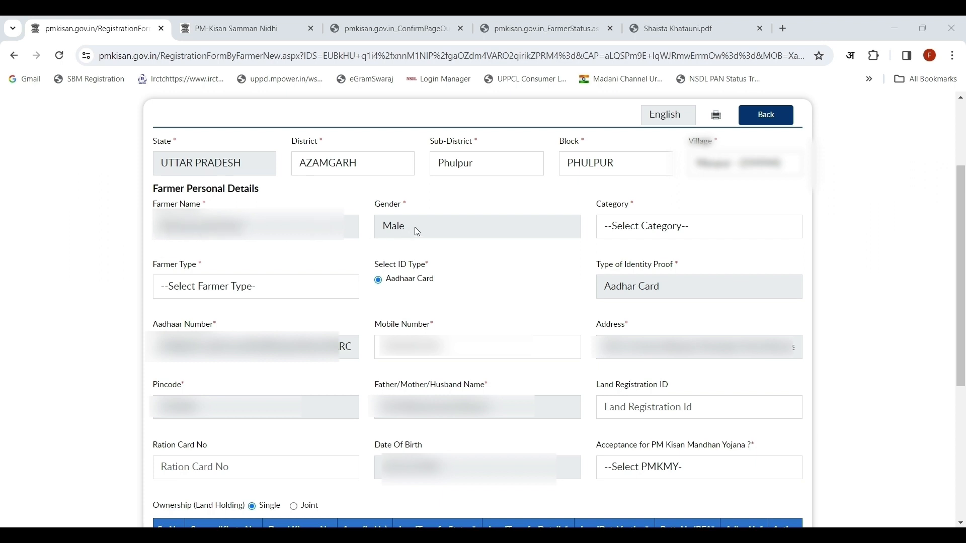
pyautogui.click(654, 226)
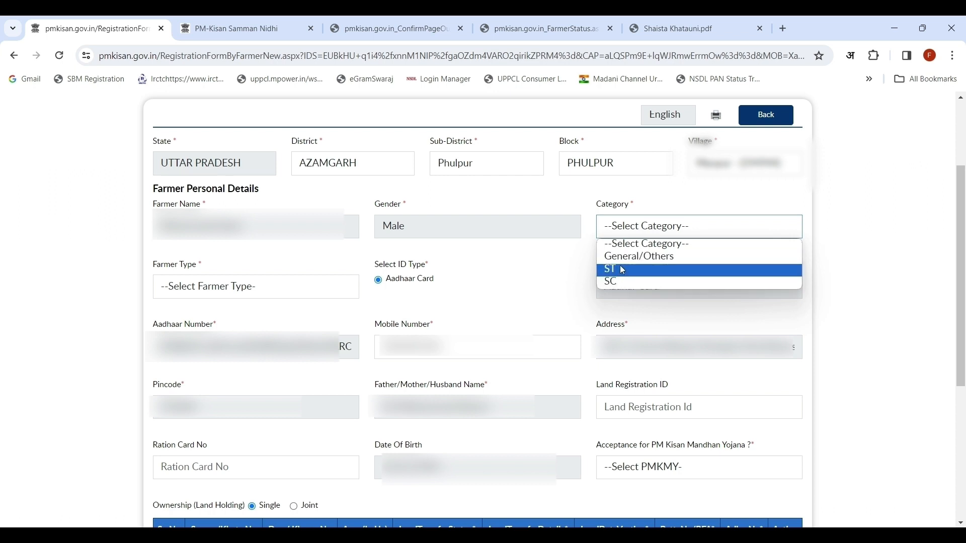
# Set the category to General/Others and the farmer type to Small (1-2Ha)
pyautogui.click(663, 262)
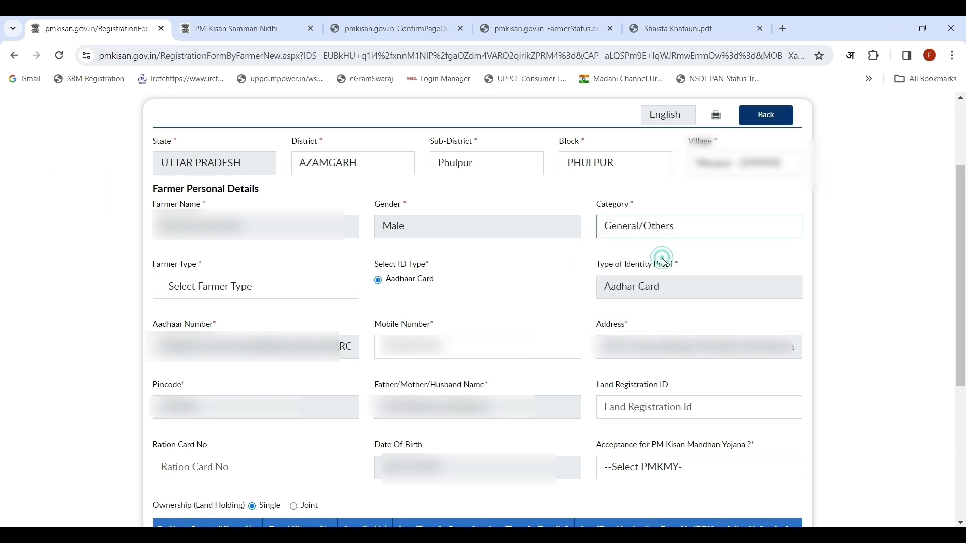
pyautogui.click(279, 287)
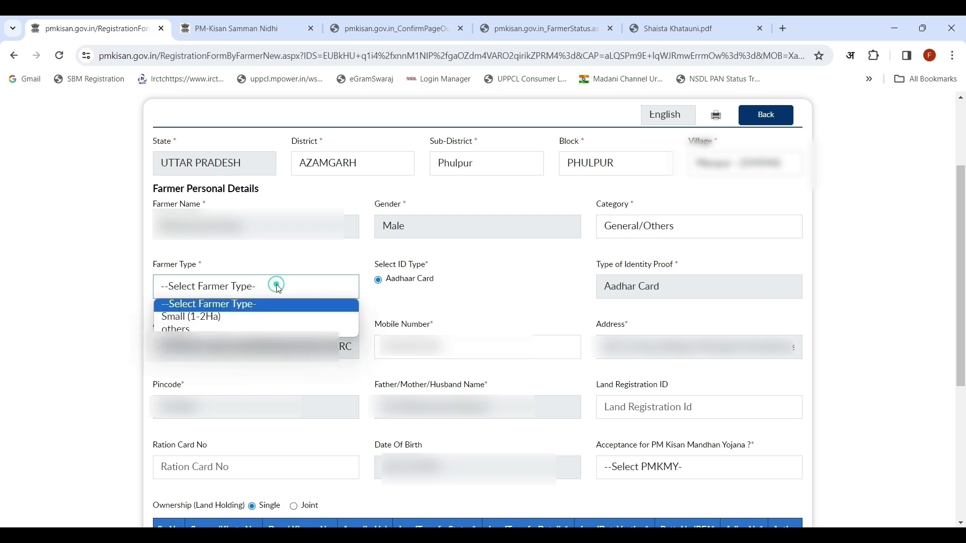
pyautogui.click(215, 318)
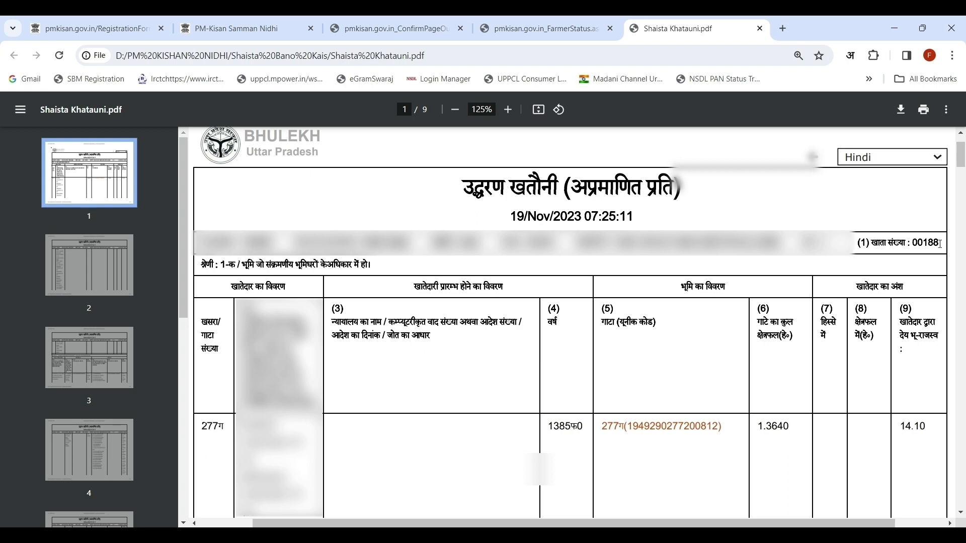
# Enter khata number 00188 from the Khatauni PDF as the Land Registration ID
pyautogui.click(88, 29)
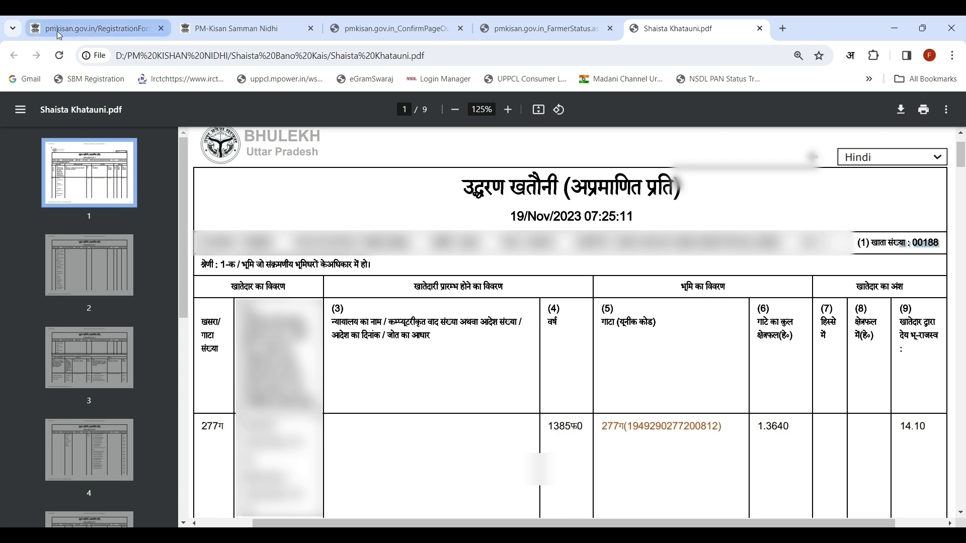
pyautogui.click(644, 405)
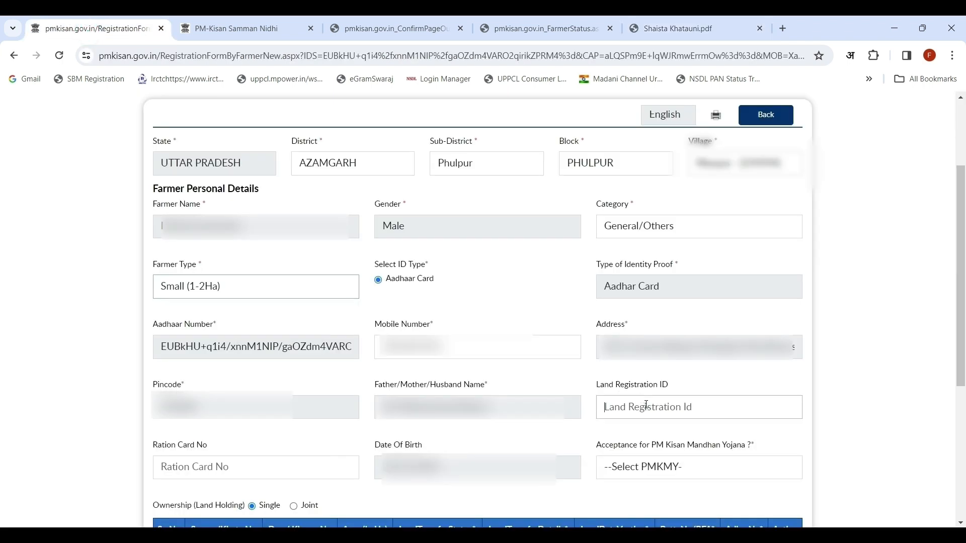
pyautogui.write('001')
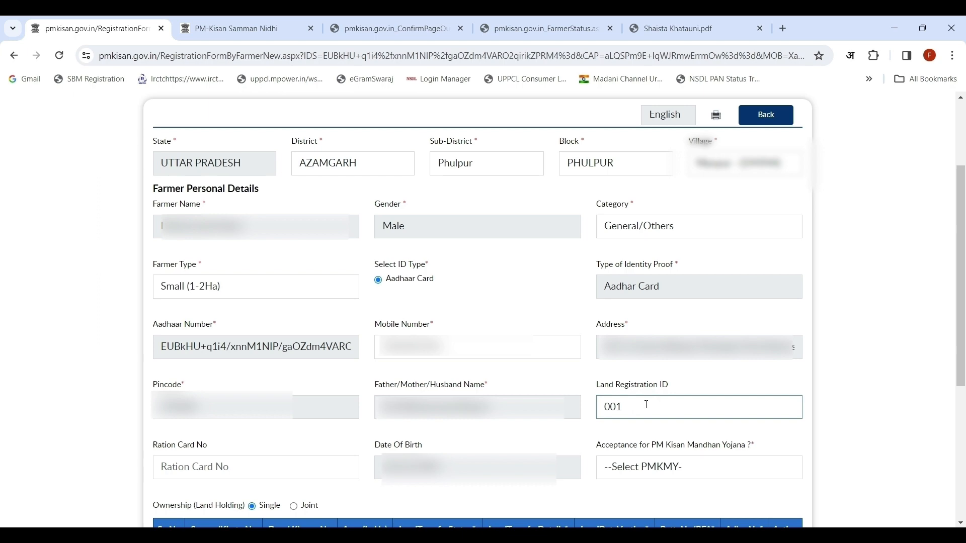
pyautogui.write('88')
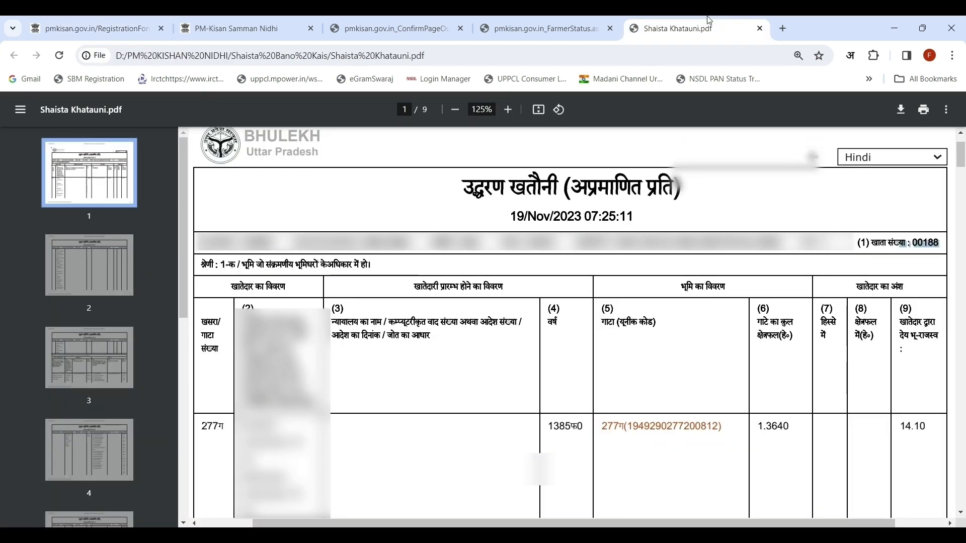
pyautogui.click(706, 18)
pyautogui.click(929, 255)
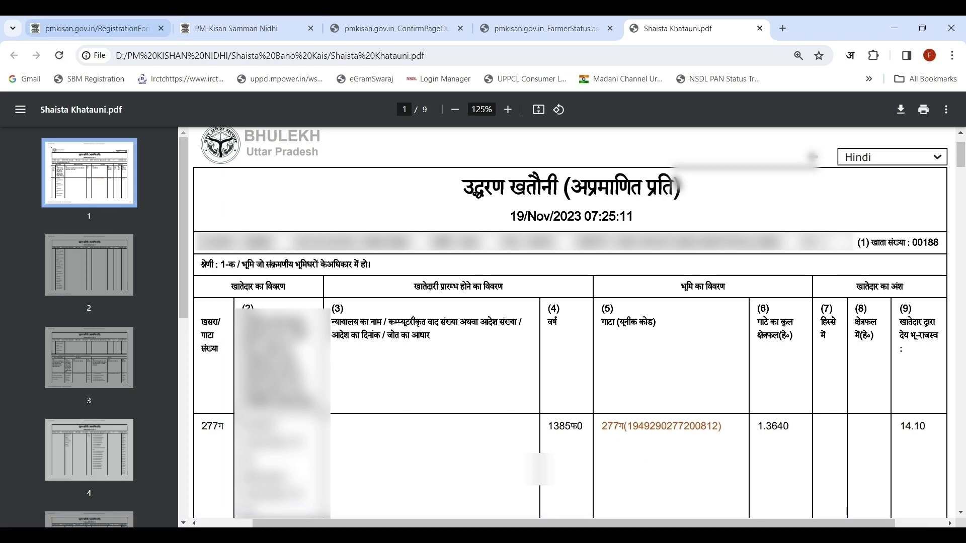
pyautogui.click(126, 26)
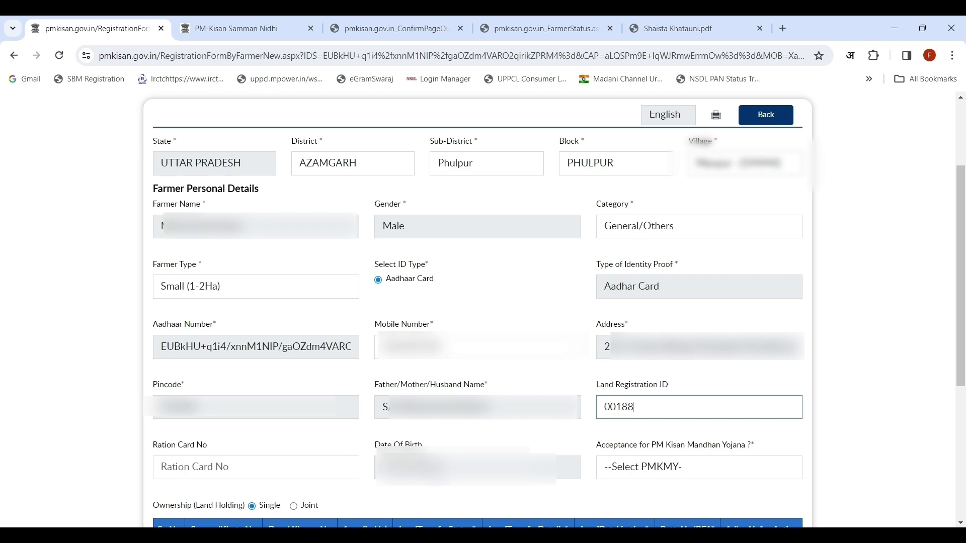
pyautogui.click(666, 473)
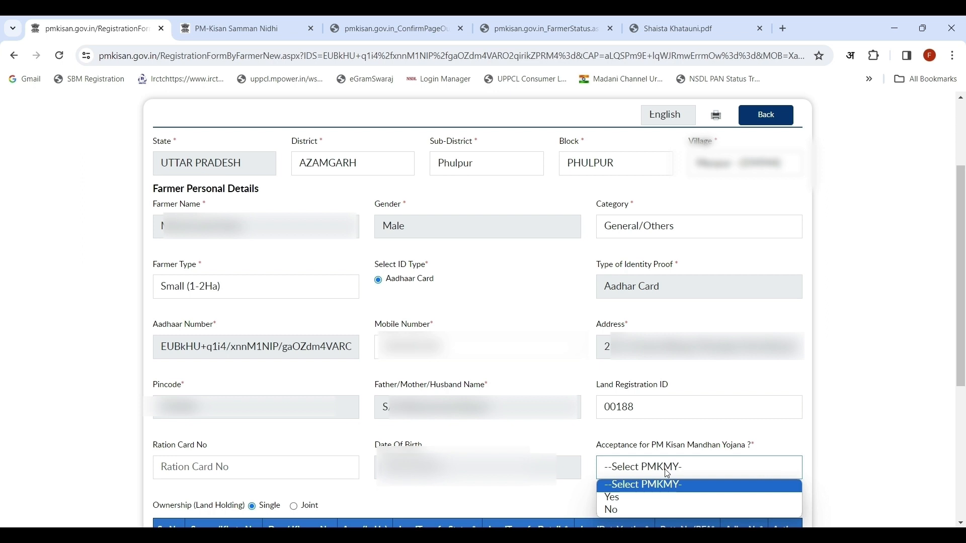
# Set Acceptance for PM Kisan Mandhan Yojana to No
pyautogui.click(626, 509)
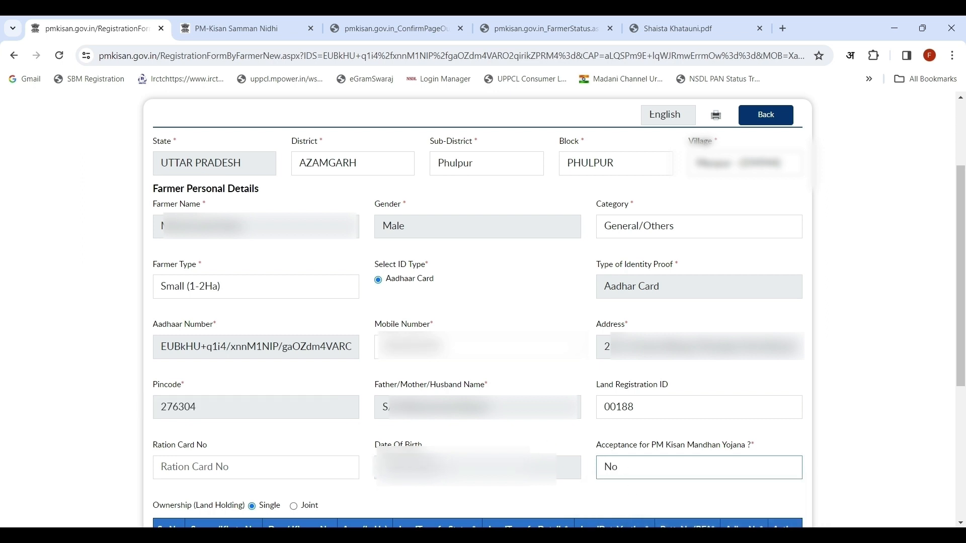
pyautogui.scroll(-4, 277, 296)
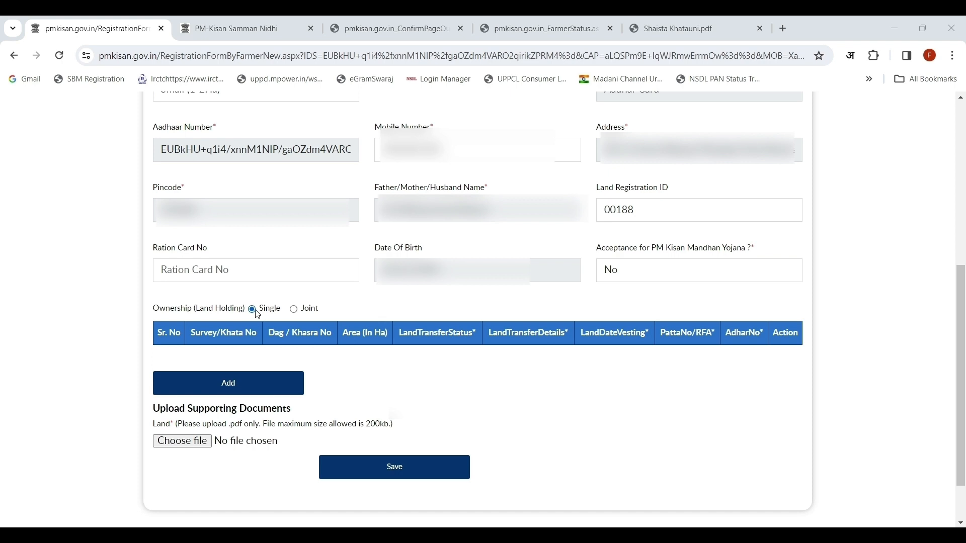
# Mark land ownership as Joint and add a new land detail entry
pyautogui.click(294, 309)
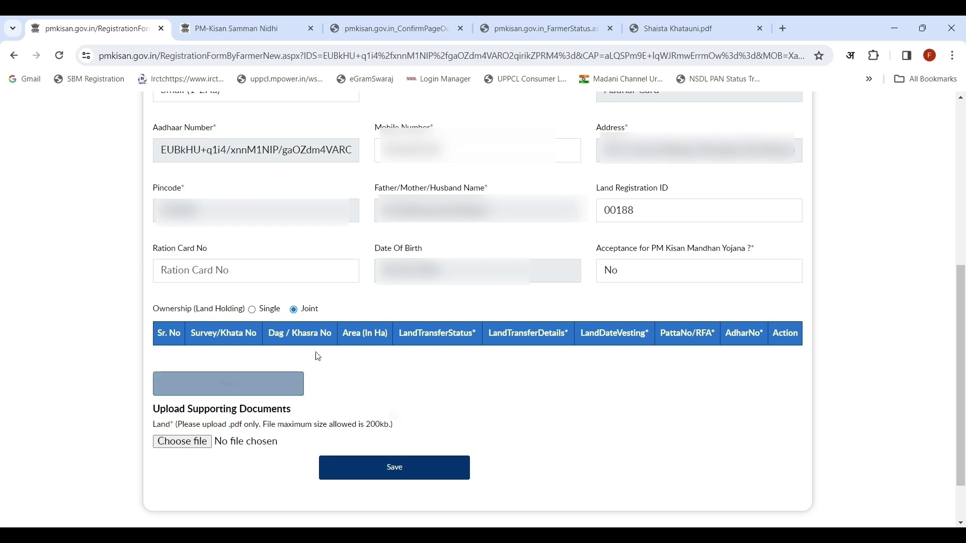
pyautogui.click(227, 392)
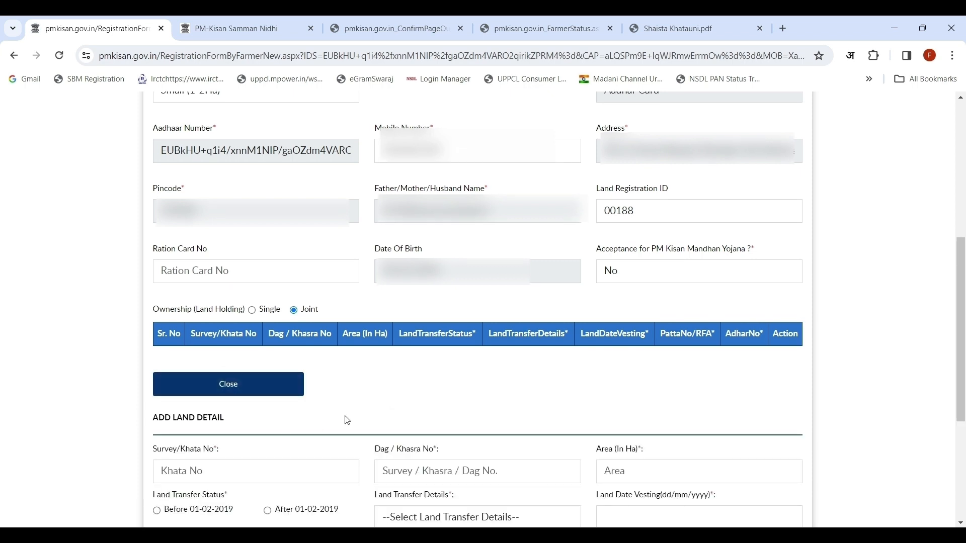
pyautogui.scroll(-3, 347, 418)
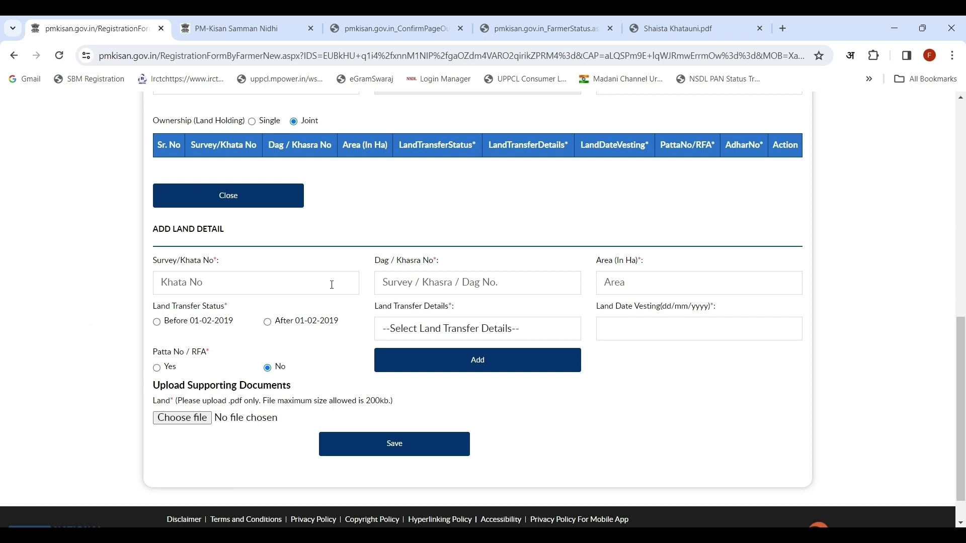
# Enter Survey/Khata No 00188, checked against the Khatauni PDF
pyautogui.click(232, 285)
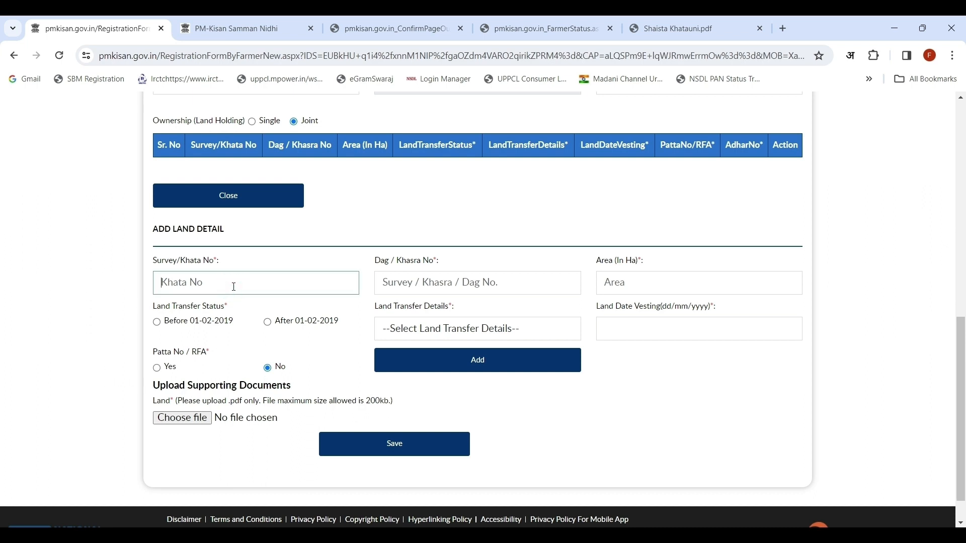
pyautogui.click(715, 28)
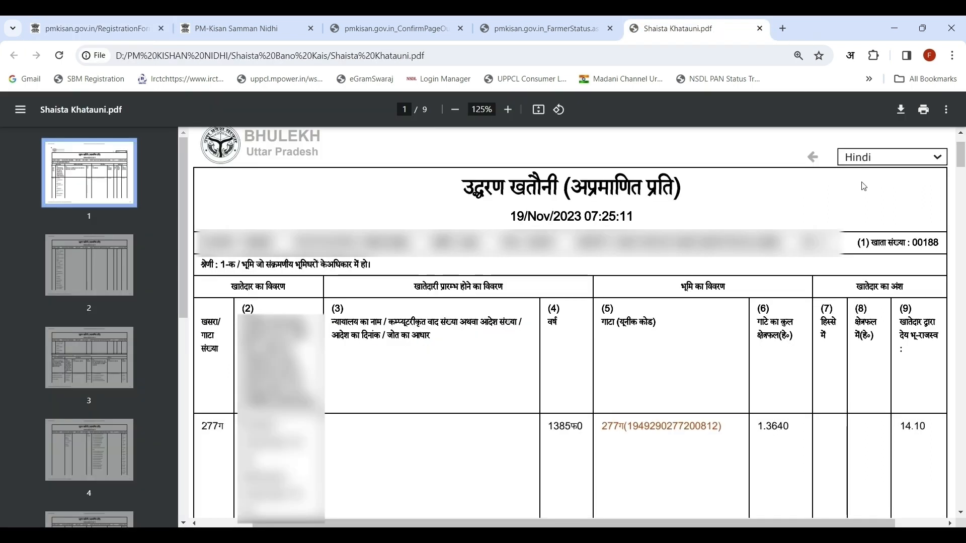
pyautogui.doubleClick(927, 240)
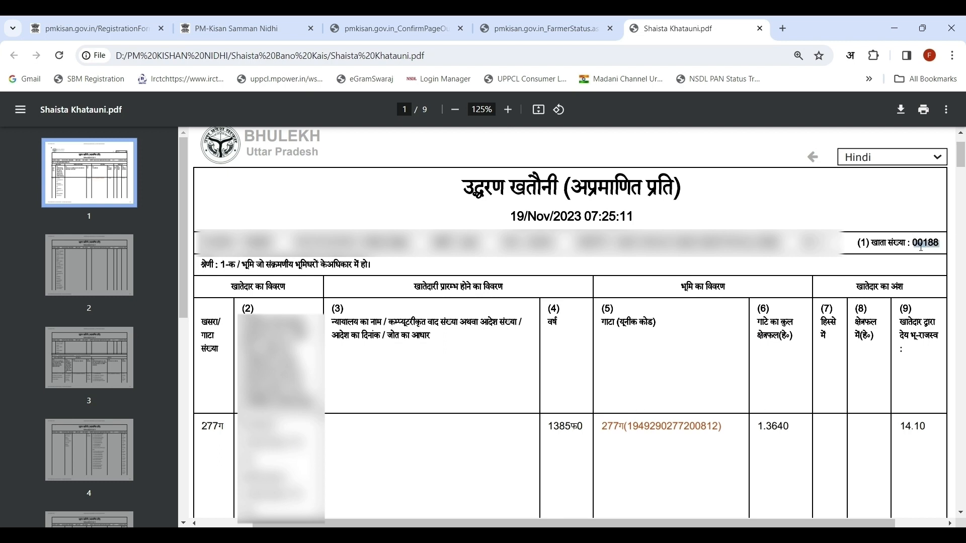
pyautogui.click(911, 260)
pyautogui.click(91, 29)
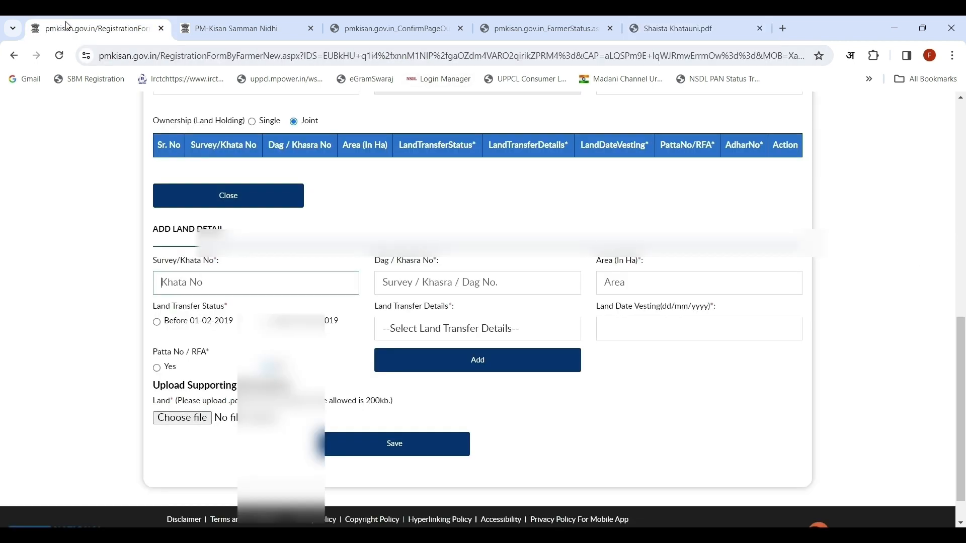
pyautogui.click(171, 288)
pyautogui.write('00188')
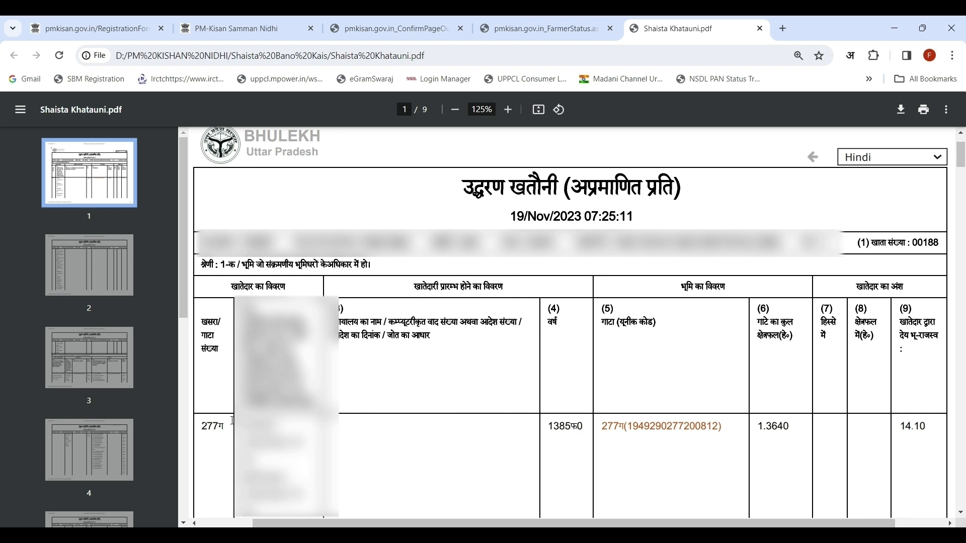
# Enter Dag / Khasra No 277 and area 1.3640 ha from the Khatauni record
pyautogui.click(674, 28)
pyautogui.click(114, 29)
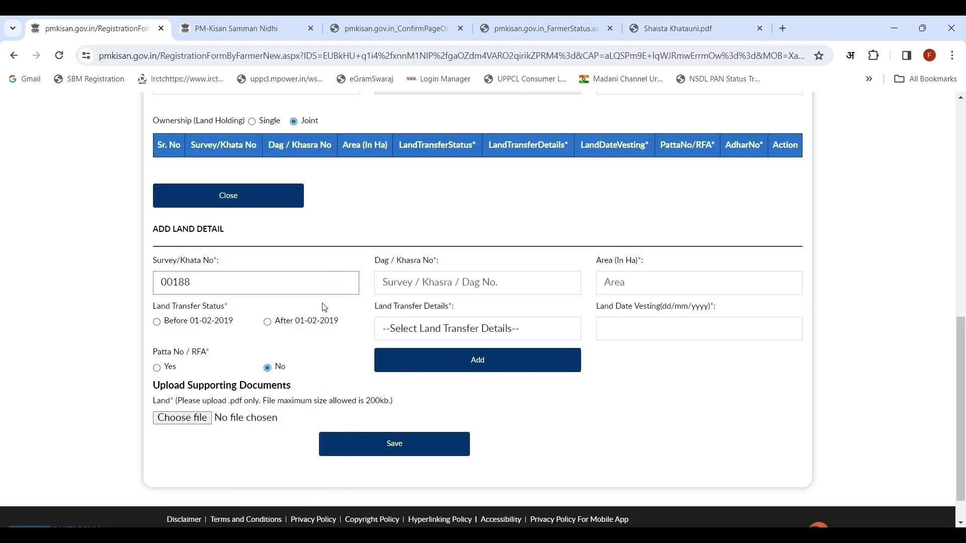
pyautogui.click(456, 284)
pyautogui.write('277')
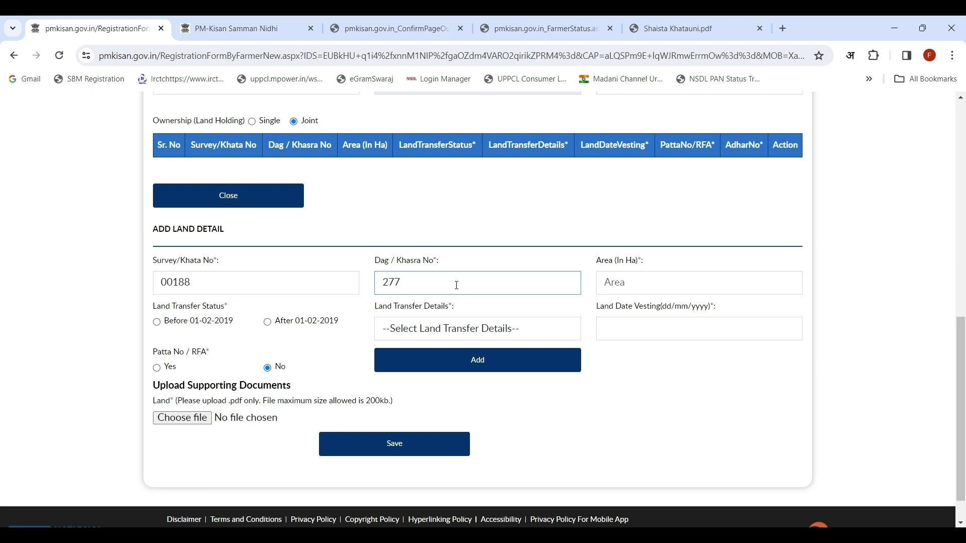
pyautogui.click(502, 304)
pyautogui.click(621, 283)
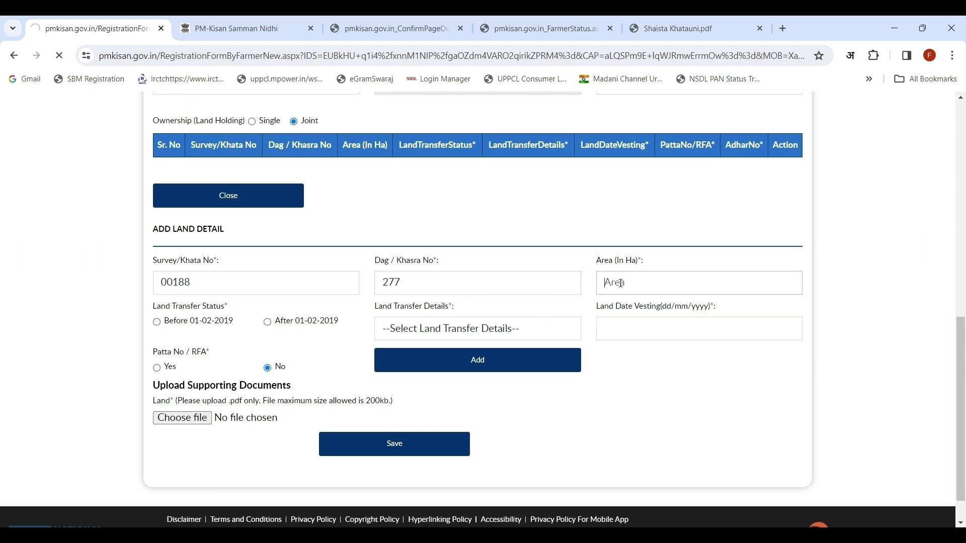
pyautogui.click(720, 27)
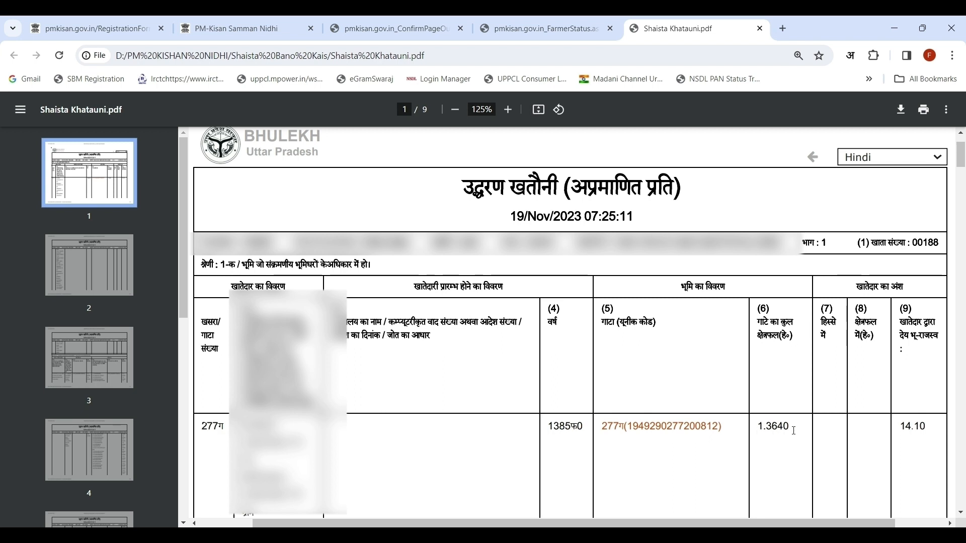
pyautogui.click(138, 30)
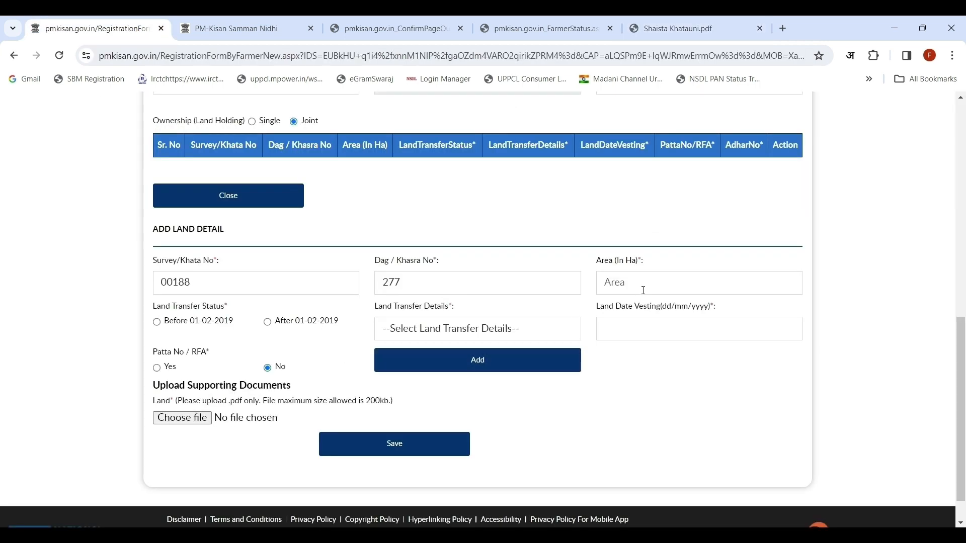
pyautogui.click(643, 283)
pyautogui.write('1.36')
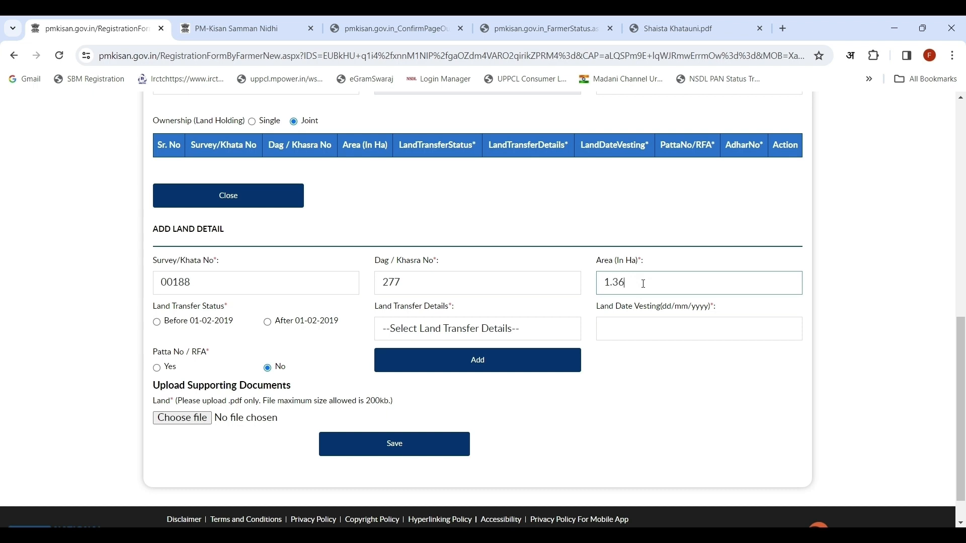
pyautogui.write('40')
# Mark the land as transferred after 01-02-2019 through Purchase of Land
pyautogui.click(267, 322)
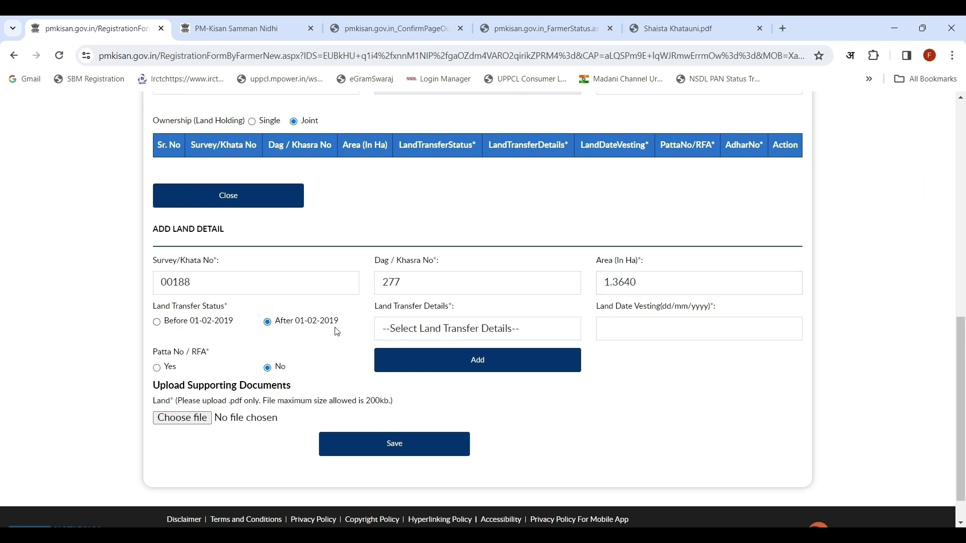
pyautogui.click(453, 334)
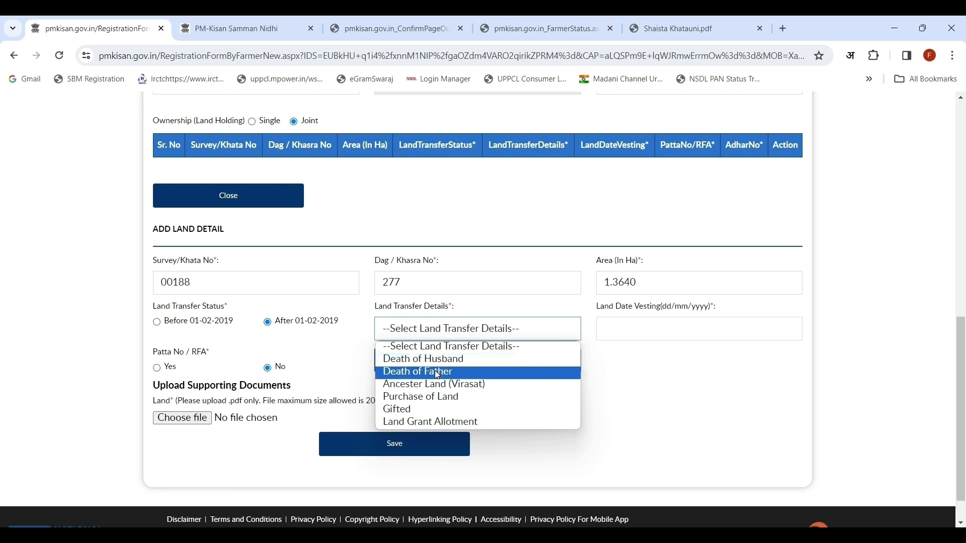
pyautogui.click(438, 399)
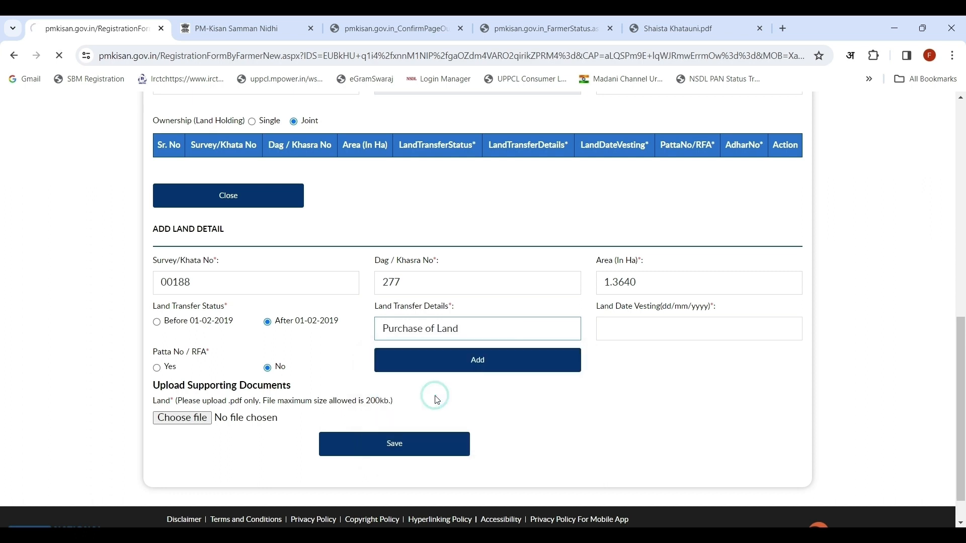
# Set the Land Date Vesting to 01/01/2022
pyautogui.click(631, 328)
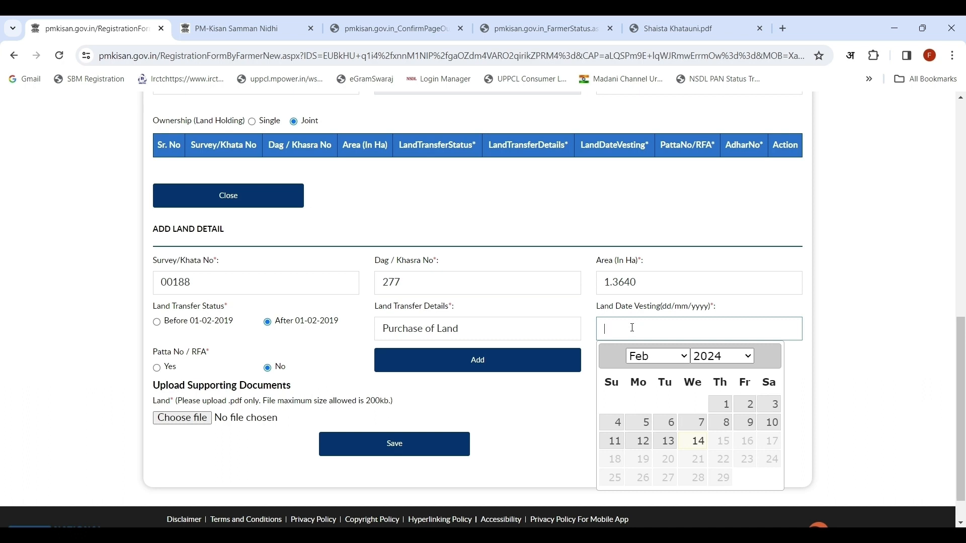
pyautogui.click(724, 356)
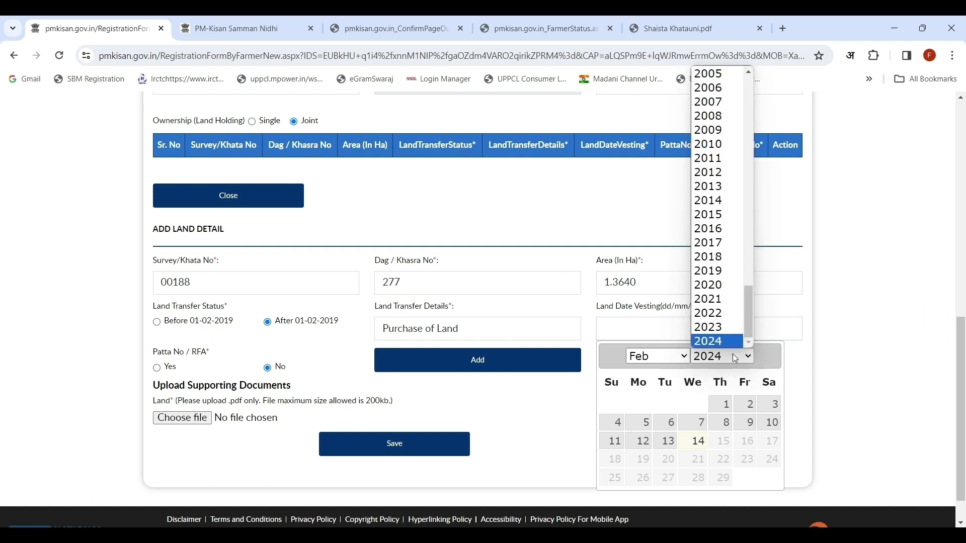
pyautogui.click(717, 315)
pyautogui.click(665, 357)
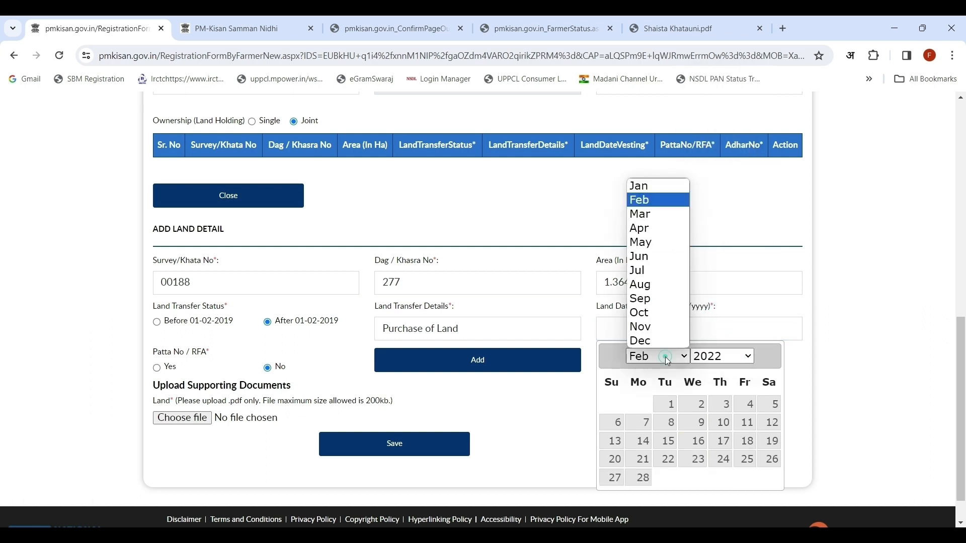
pyautogui.click(640, 191)
pyautogui.click(769, 404)
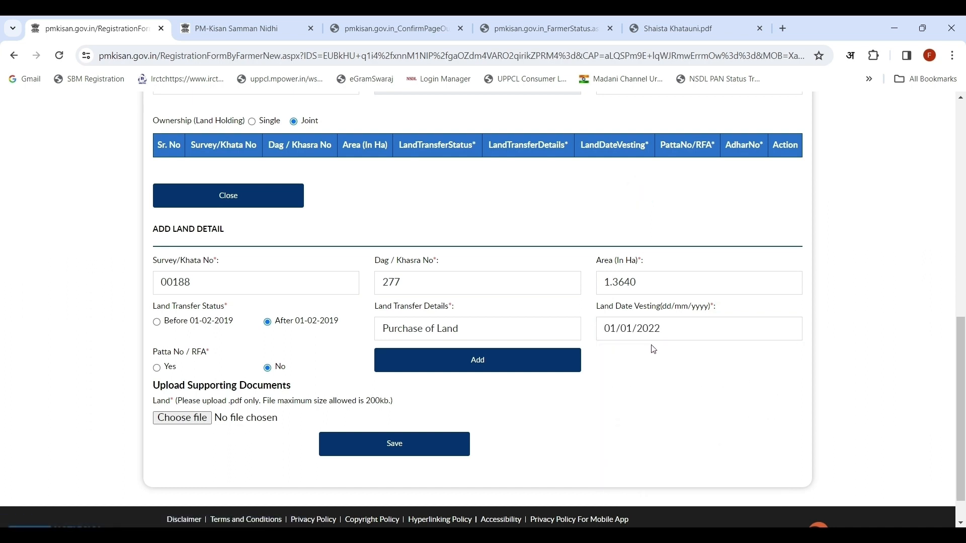
# Add plot 277 (khata 00188, 1.3640 ha) to the land table and attach the land record PDF
pyautogui.click(462, 367)
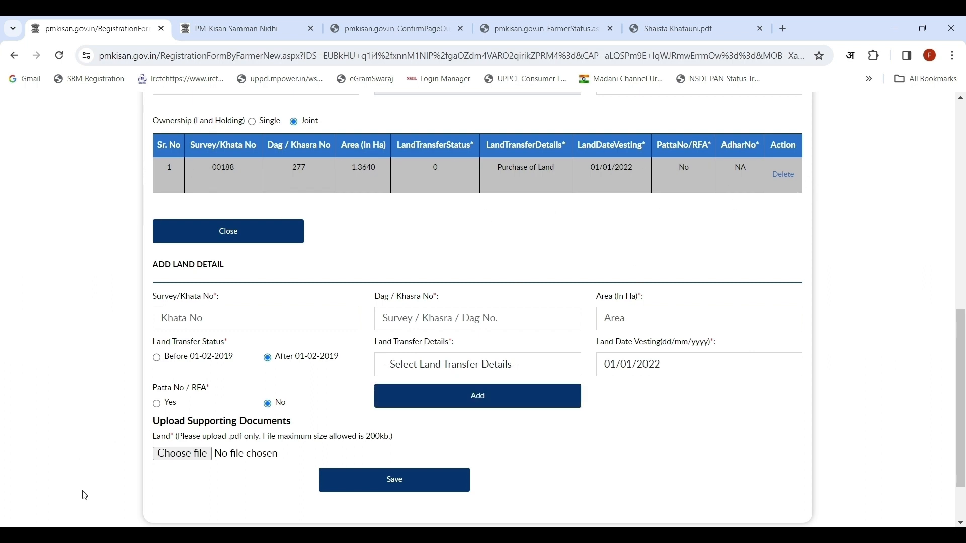
pyautogui.click(193, 456)
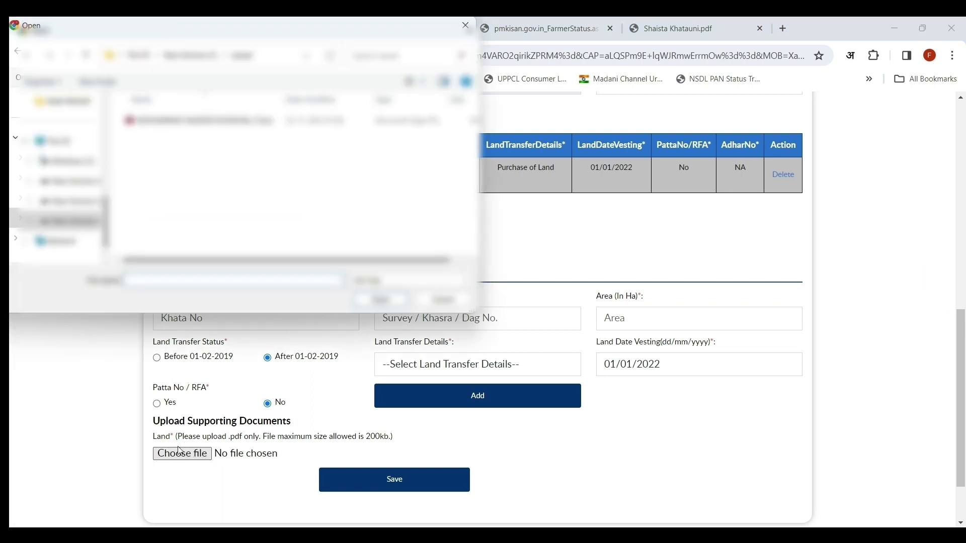
pyautogui.click(226, 120)
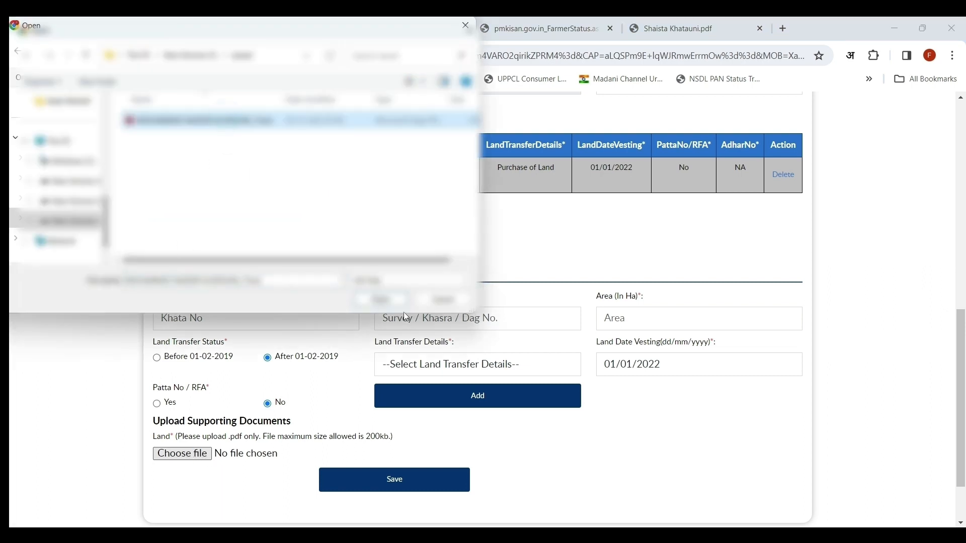
pyautogui.click(382, 300)
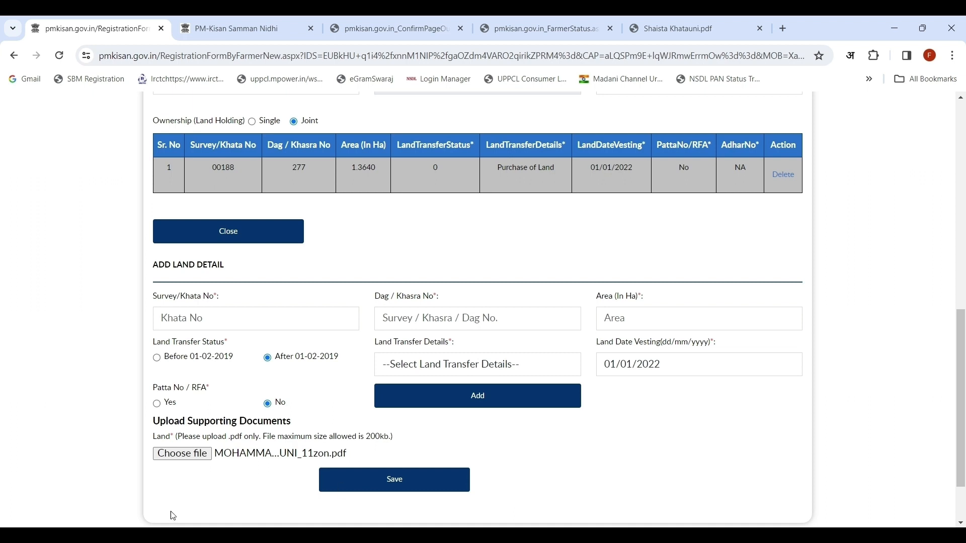
# Highlight the newly issued Farmer Id on the saved ConfirmPageOut PDF
pyautogui.scroll(-1, 323, 369)
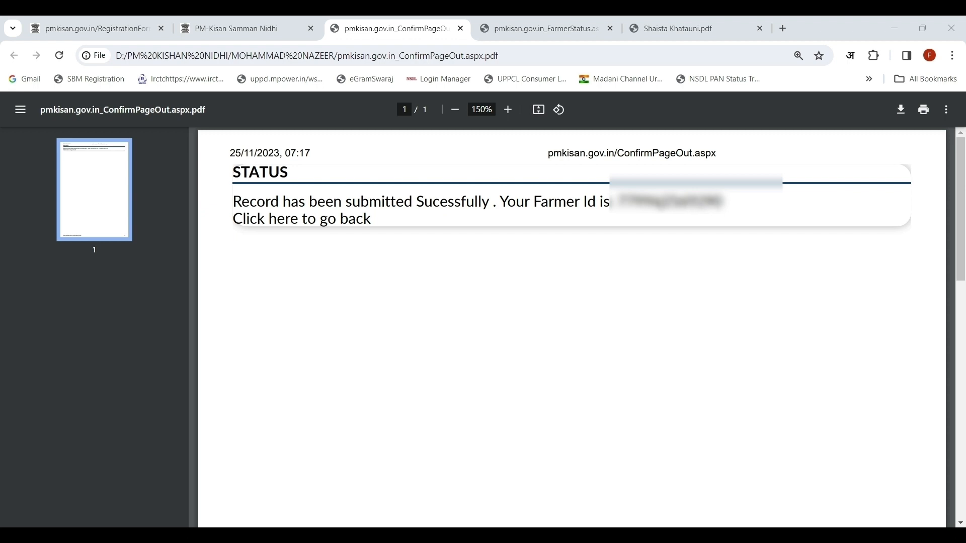
pyautogui.moveTo(611, 202); pyautogui.dragTo(727, 201)
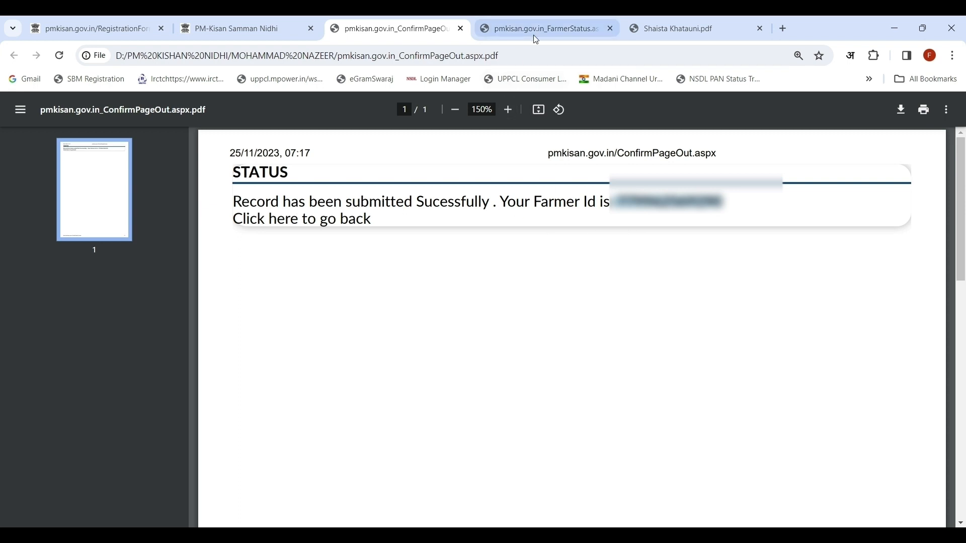
pyautogui.moveTo(536, 35)
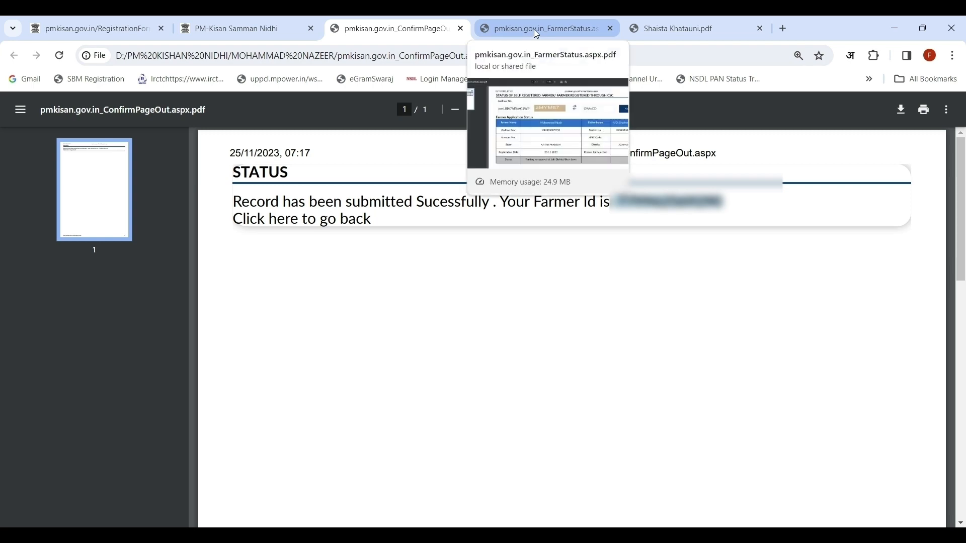
# From Farmers Corner on the PM-Kisan homepage, open Status of Self Registered Farmer/CSC Farmers
pyautogui.click(242, 26)
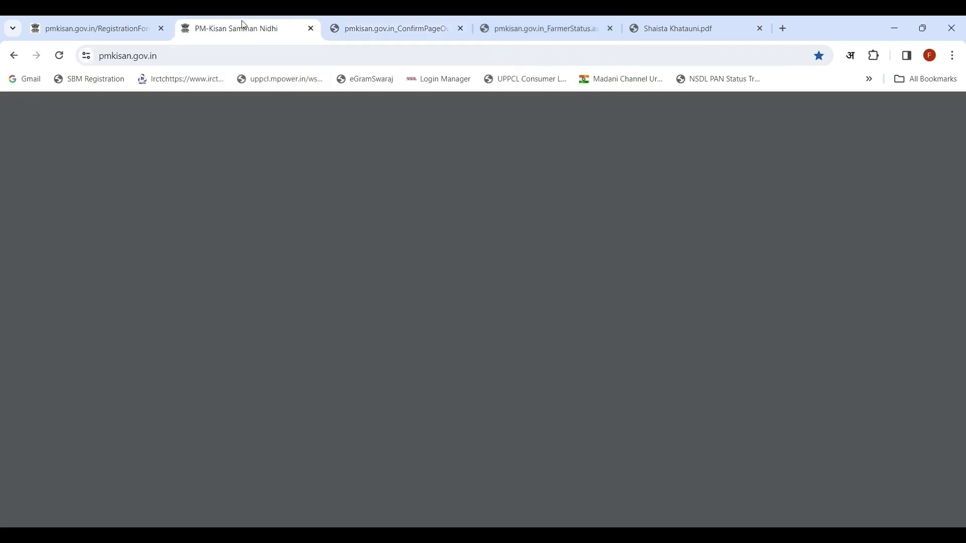
pyautogui.scroll(-5, 656, 357)
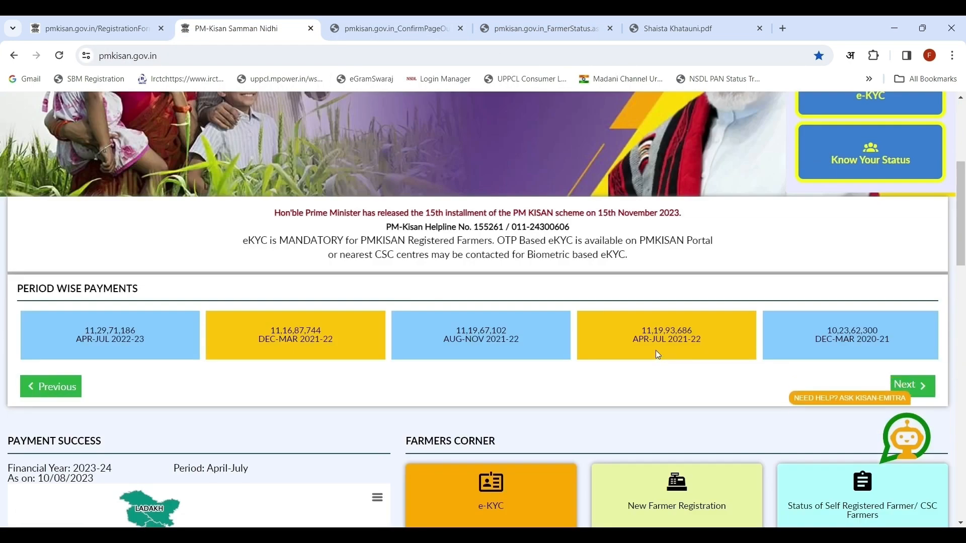
pyautogui.click(433, 29)
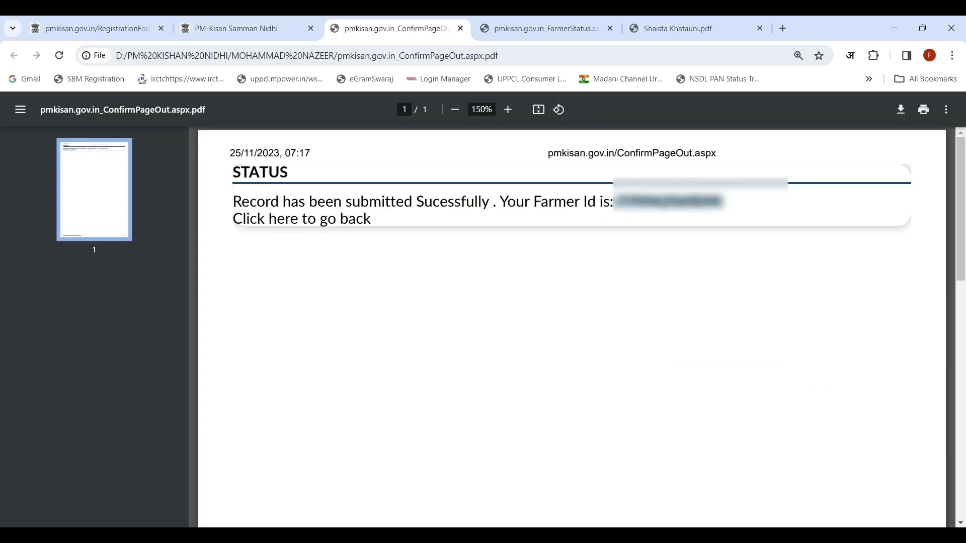
pyautogui.click(231, 26)
pyautogui.scroll(-5, 629, 428)
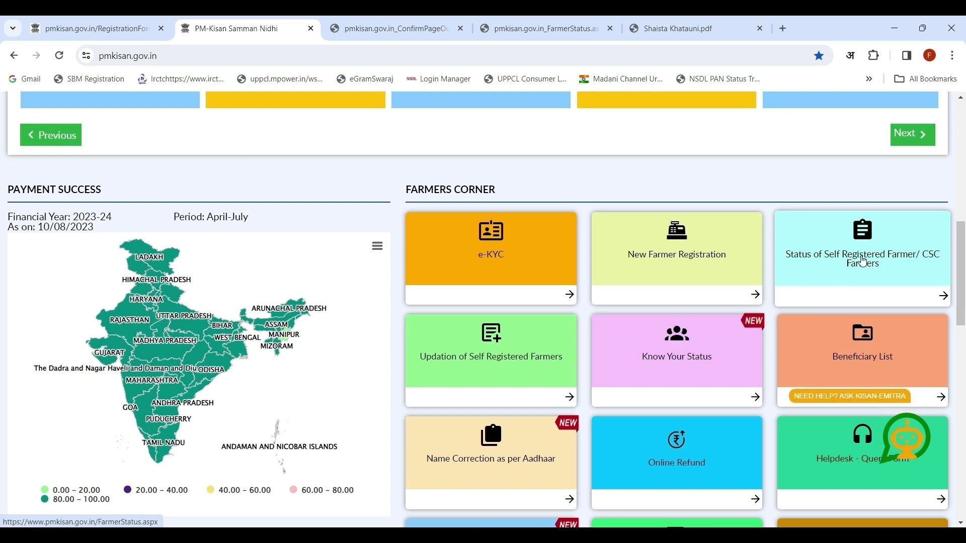
pyautogui.click(863, 262)
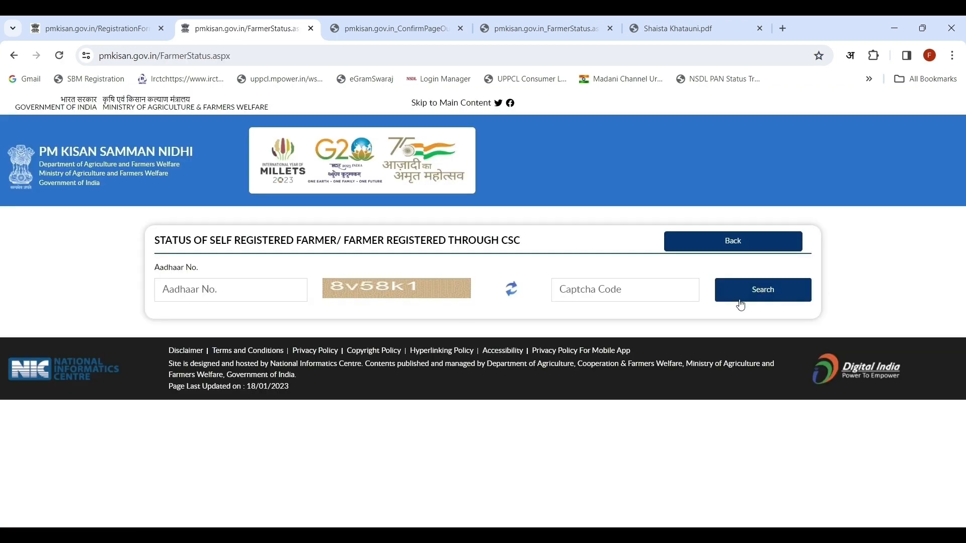
pyautogui.click(191, 289)
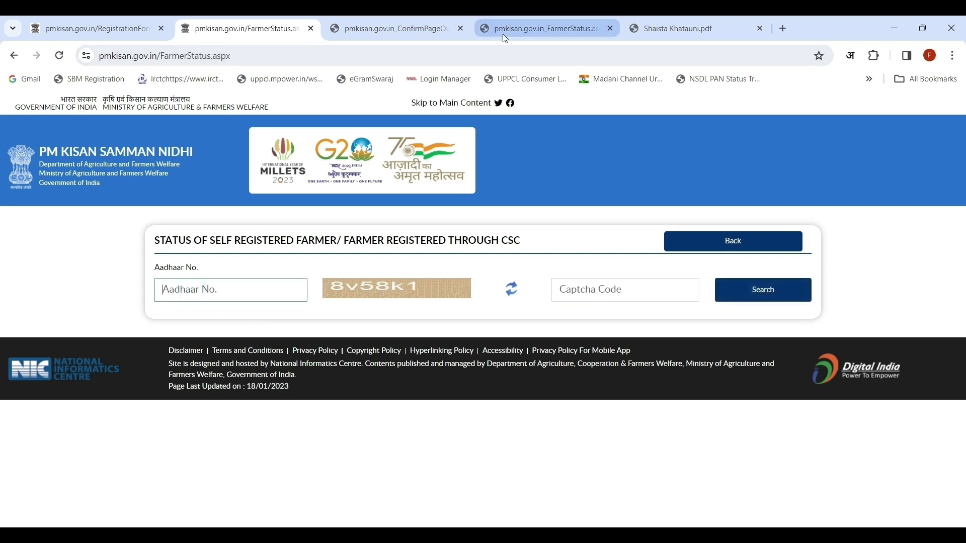
pyautogui.click(532, 32)
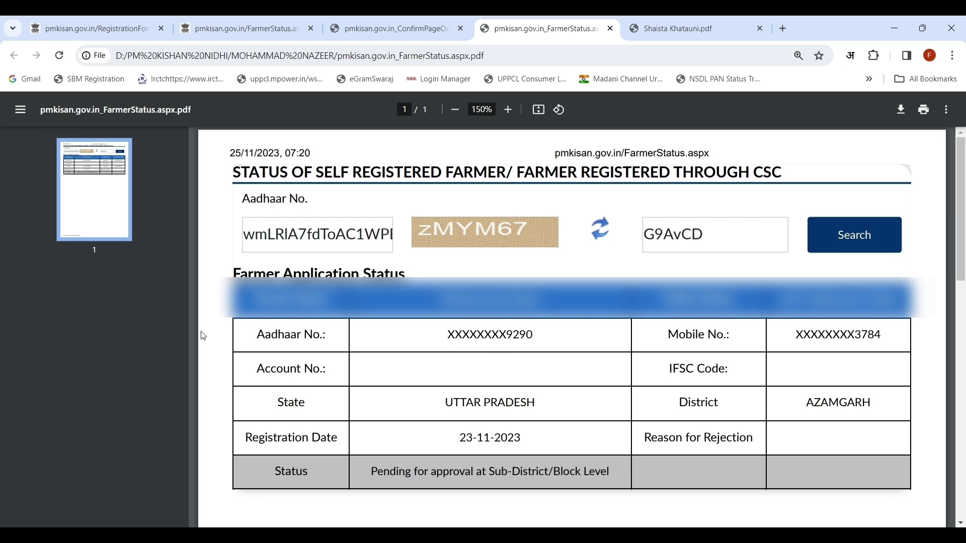